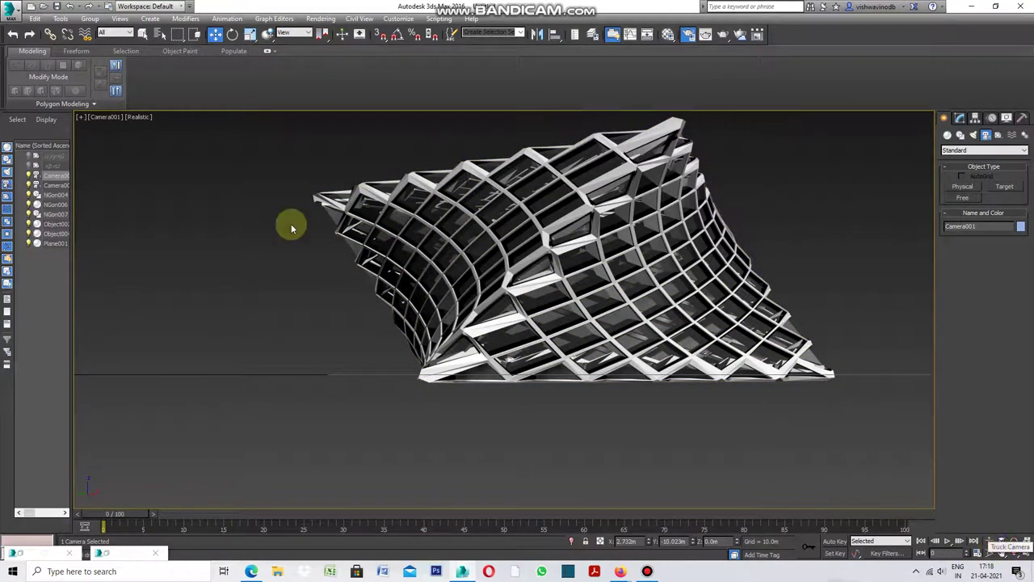
- Switch the Camera001 view to a free Perspective and orbit around the lattice facade
left_click(103, 118)
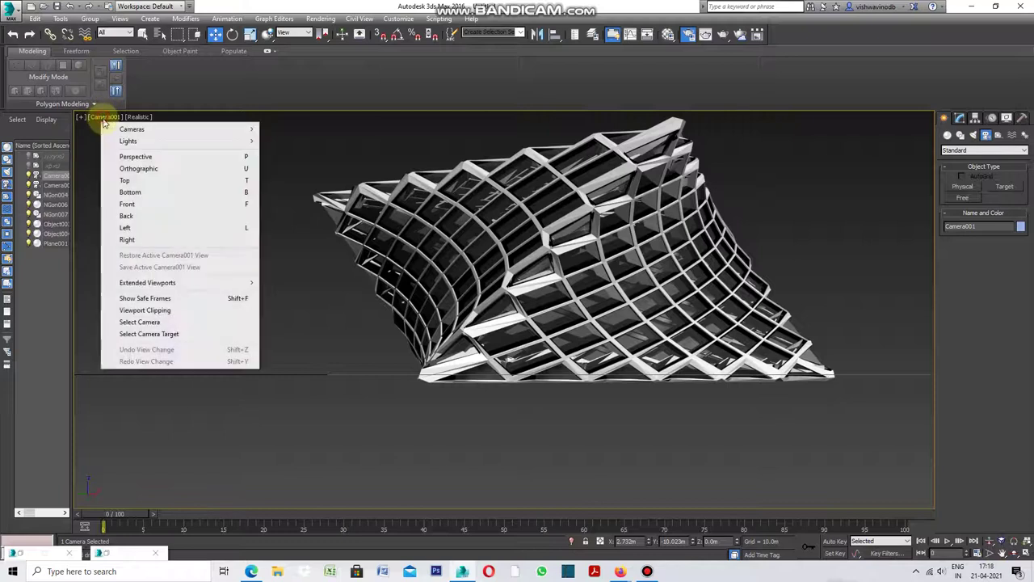
left_click(137, 158)
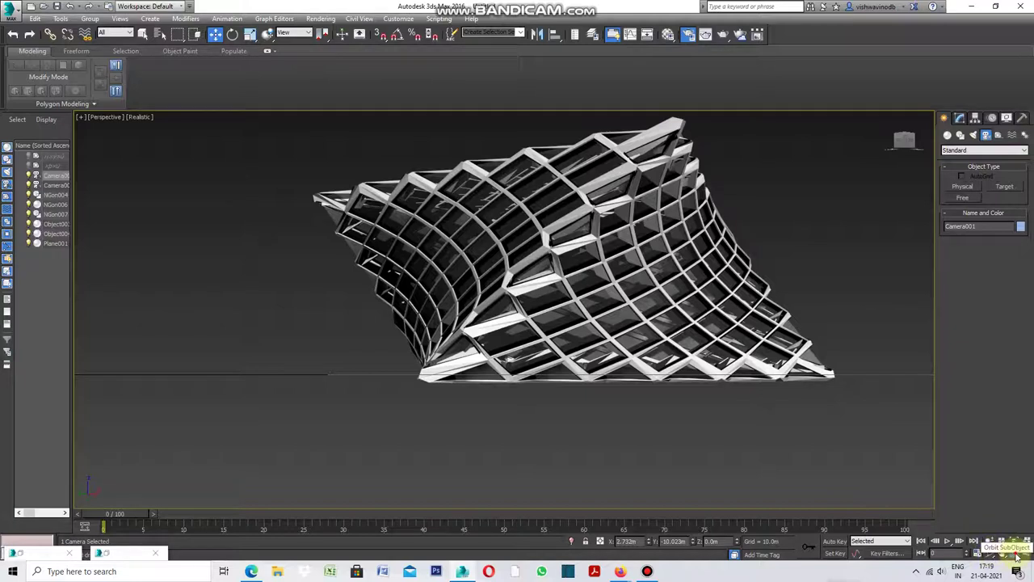
left_click(1014, 553)
mouse_move(372, 310)
left_mouse_down()
mouse_move(425, 319)
mouse_move(349, 308)
left_mouse_up()
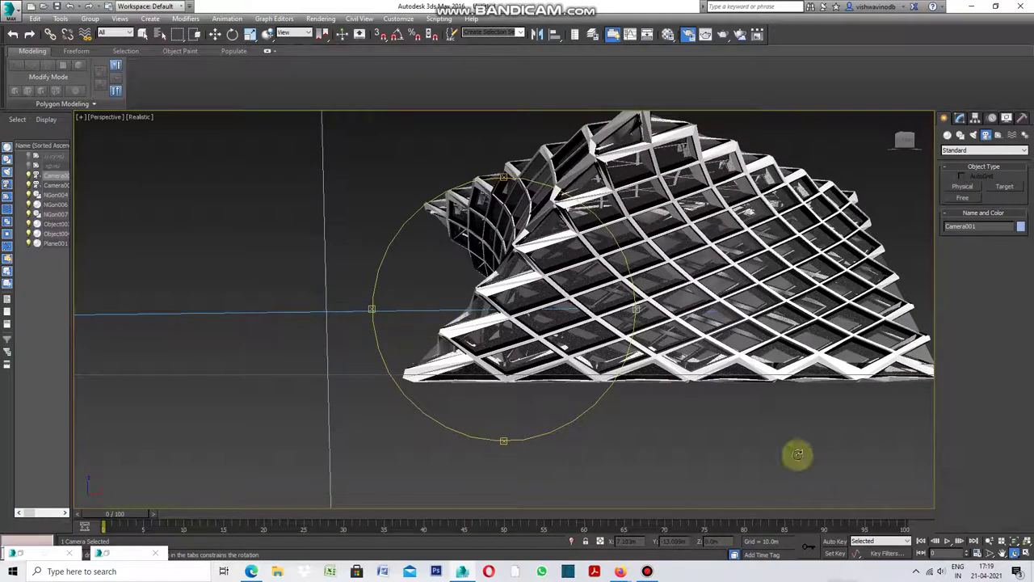
- Orbit to centre the facade above the ground plane, then restore the four-view layout
left_click(1002, 554)
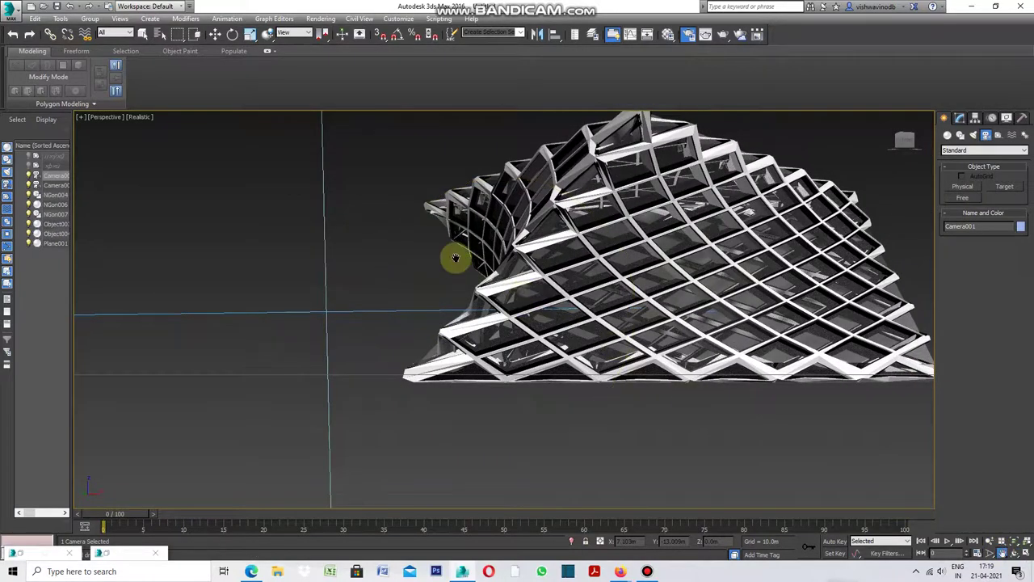
left_click_drag(450, 261, 404, 284)
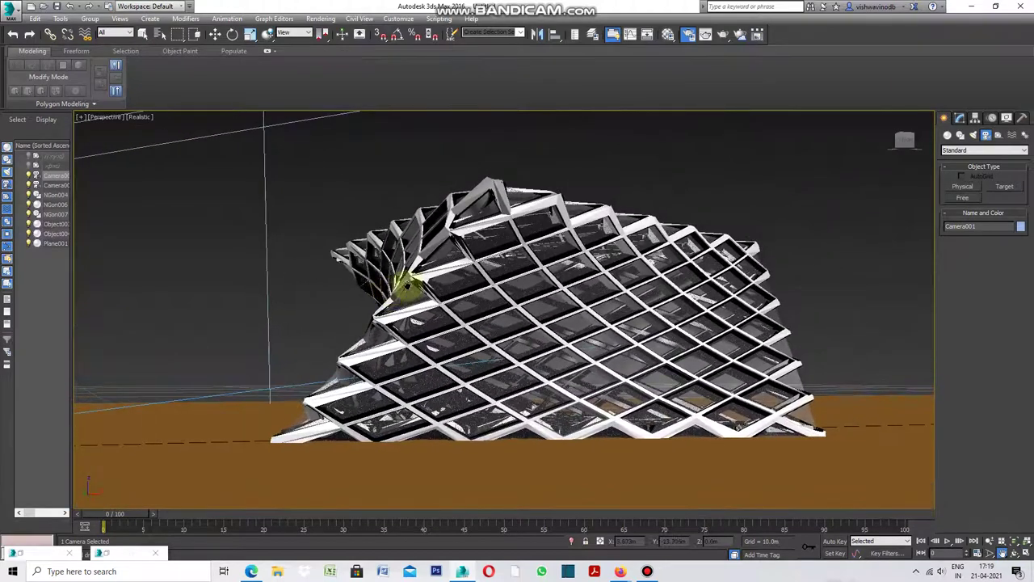
mouse_move(792, 254)
left_mouse_down()
mouse_move(760, 267)
mouse_move(772, 272)
left_mouse_up()
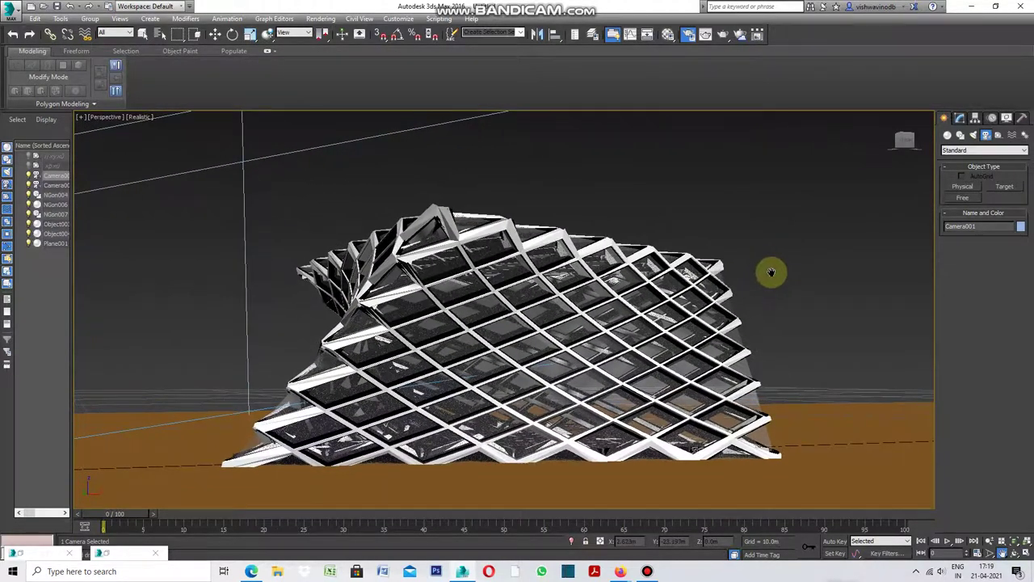
left_click(81, 117)
left_click(103, 131)
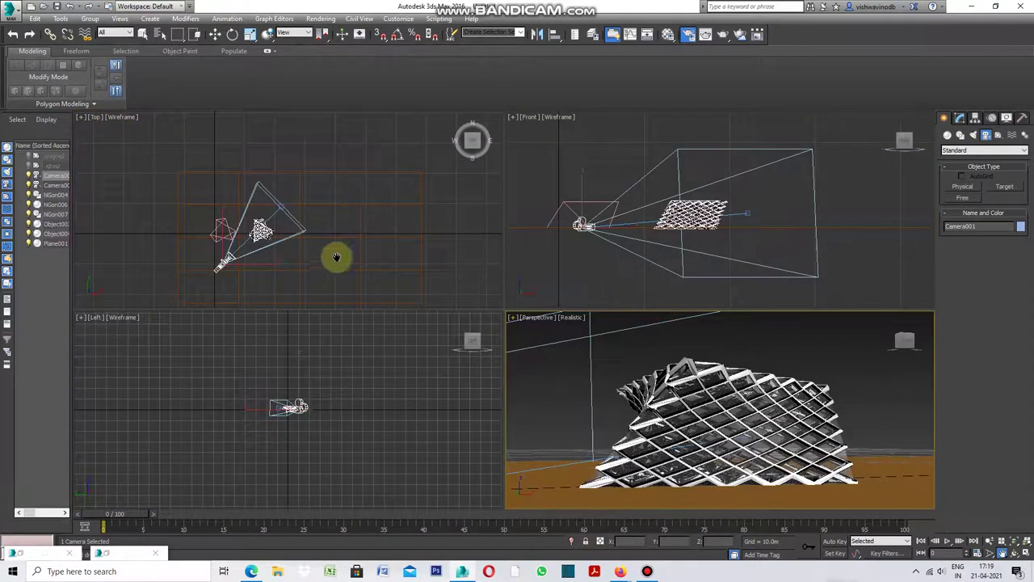
- Zoom the Top view toward the camera and lattice and show the Create > Shapes spline types
scroll(316, 249, "up", 2)
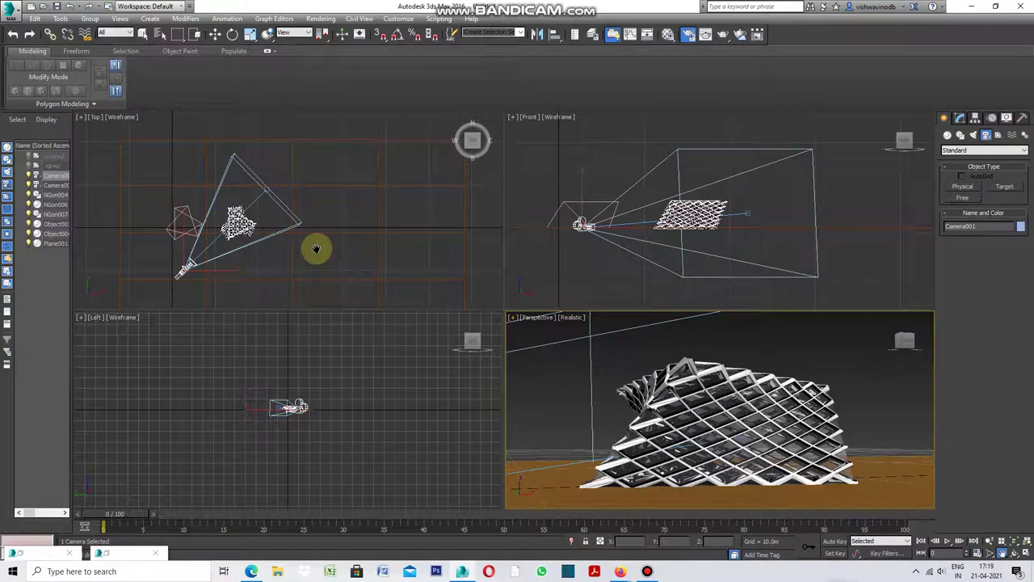
left_click(513, 318)
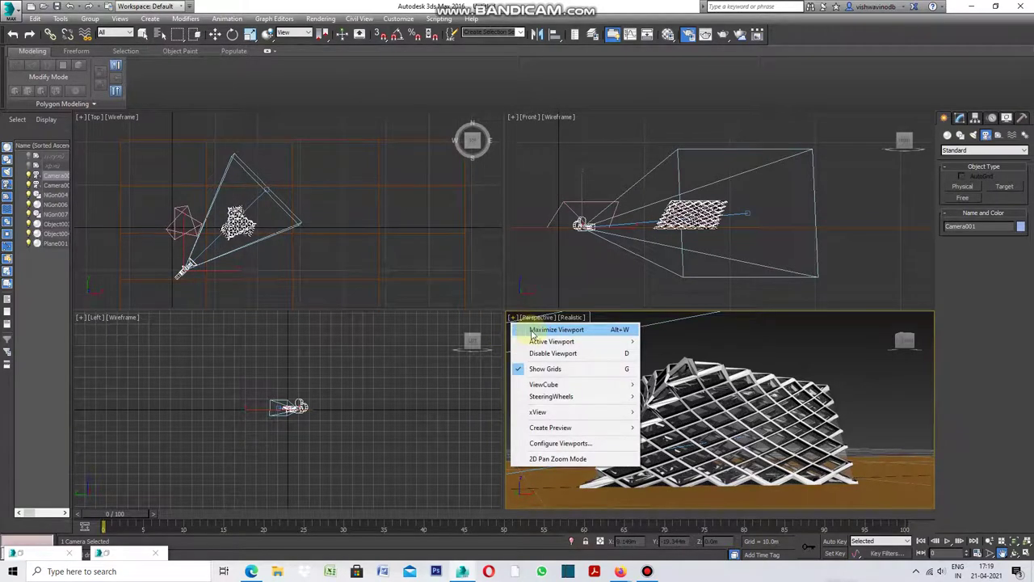
left_click(533, 331)
left_click(81, 118)
left_click(109, 129)
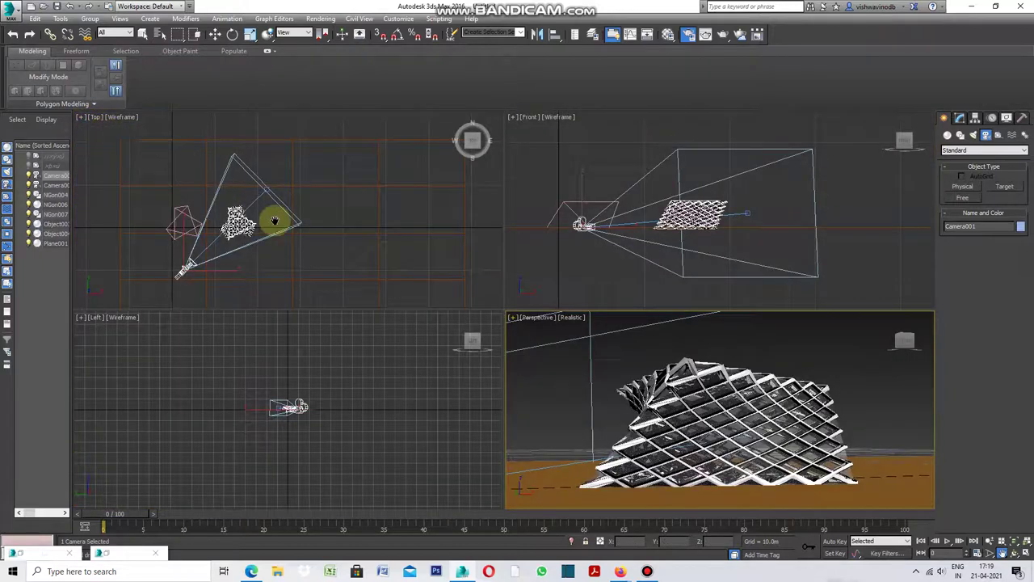
scroll(345, 244, "up", 2)
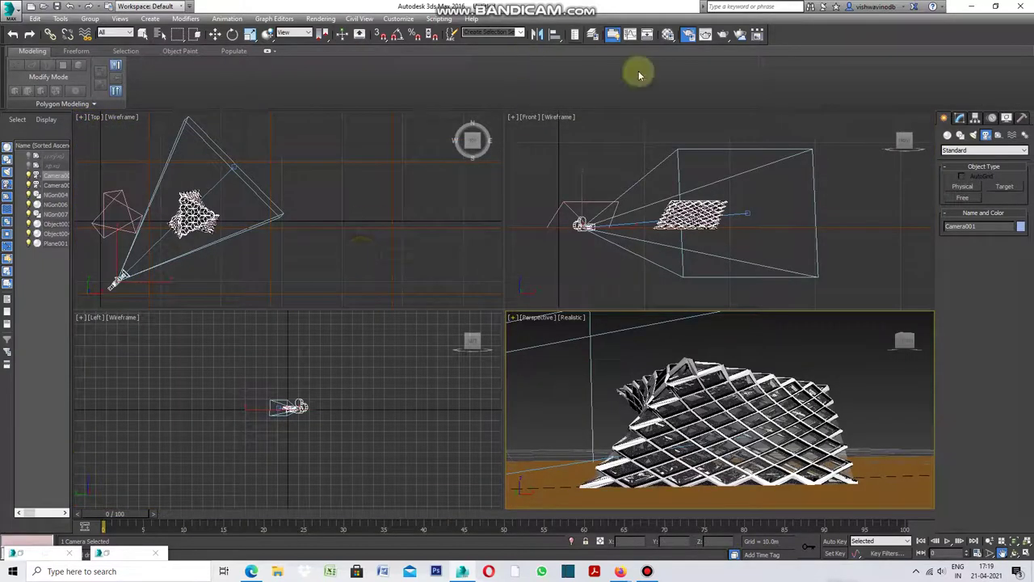
left_click(960, 135)
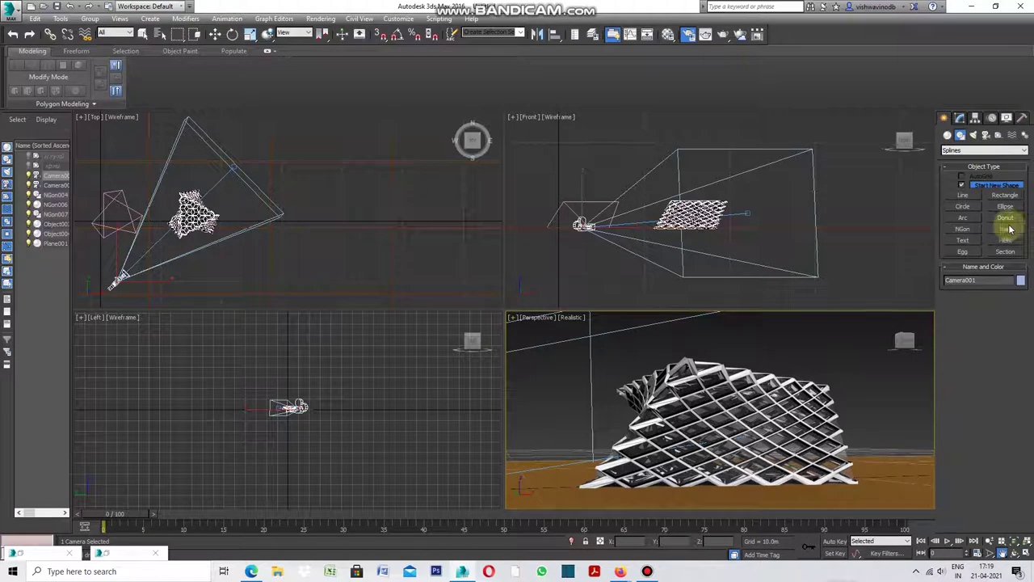
- Draw a 3-sided NGon, NGon008, right of the lattice in the Top view
left_click(963, 229)
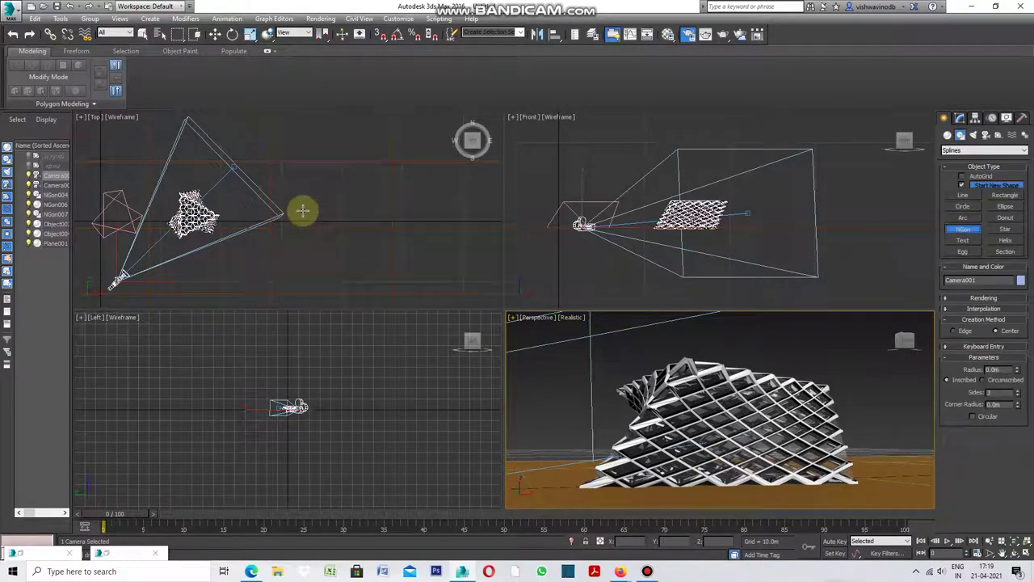
left_click(353, 208)
left_click_drag(353, 208, 335, 233)
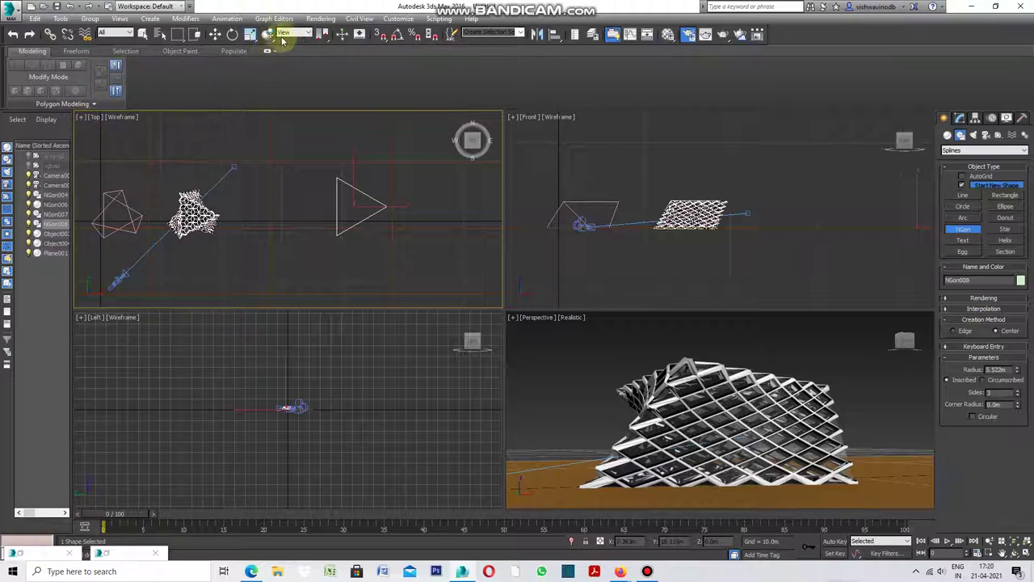
- Rotate the triangle and Shift-rotate it to start cloning a copy named NGon009
left_click(232, 34)
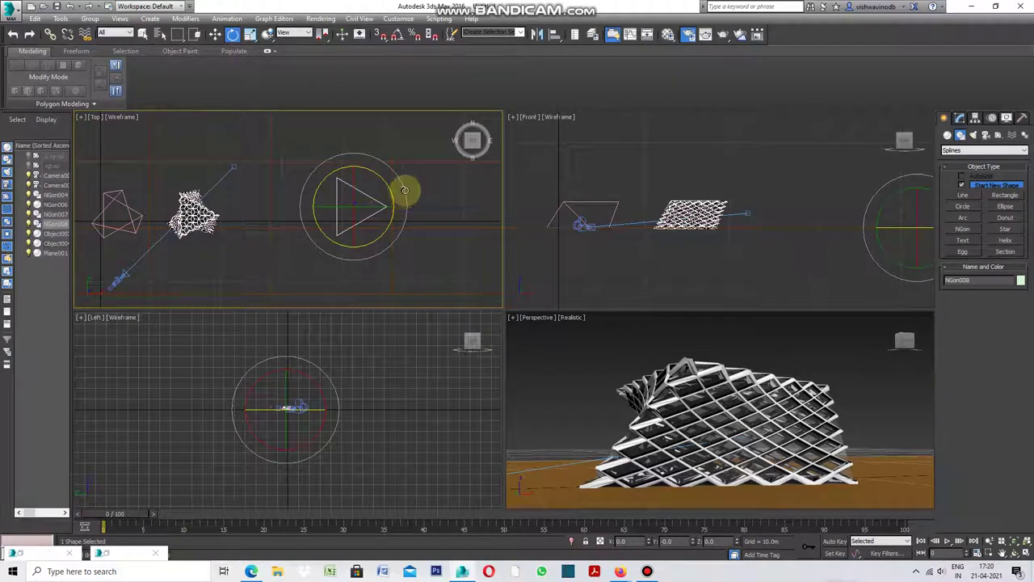
left_click_drag(406, 196, 408, 219)
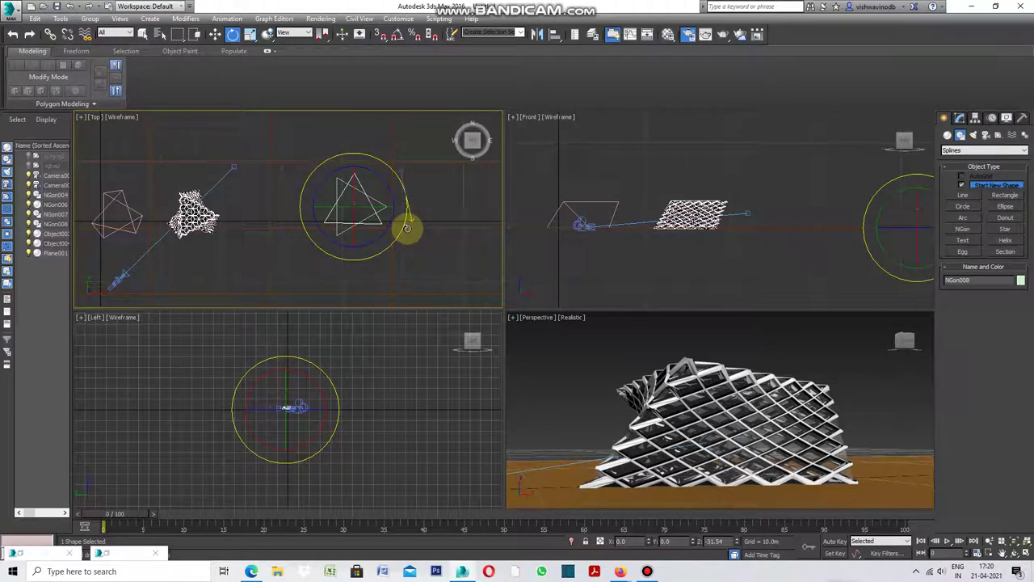
left_click_drag(407, 228, 407, 229, "shift")
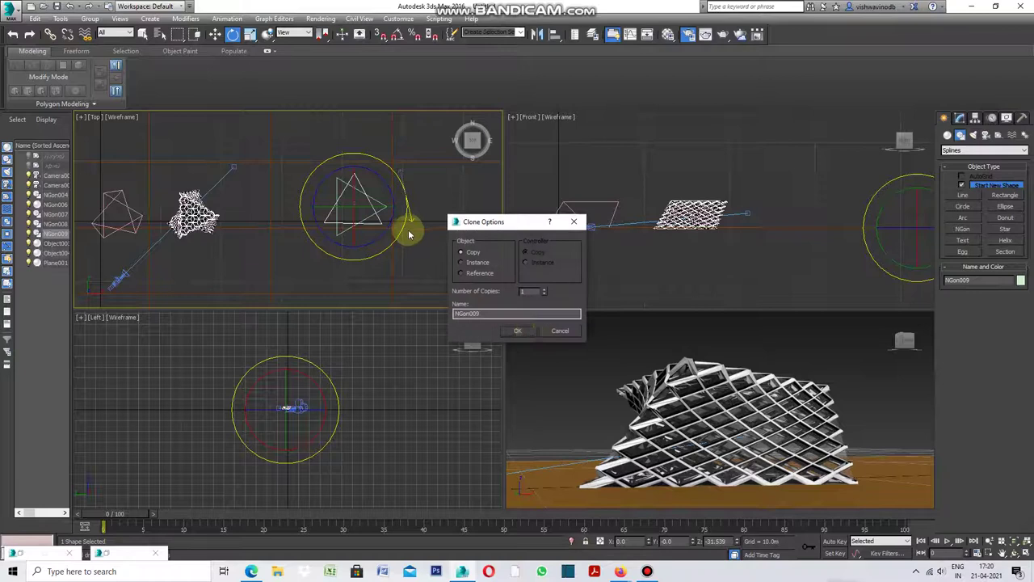
- Confirm the NGon009 copy and rotate it -60° to form a six-pointed star
left_click(523, 335)
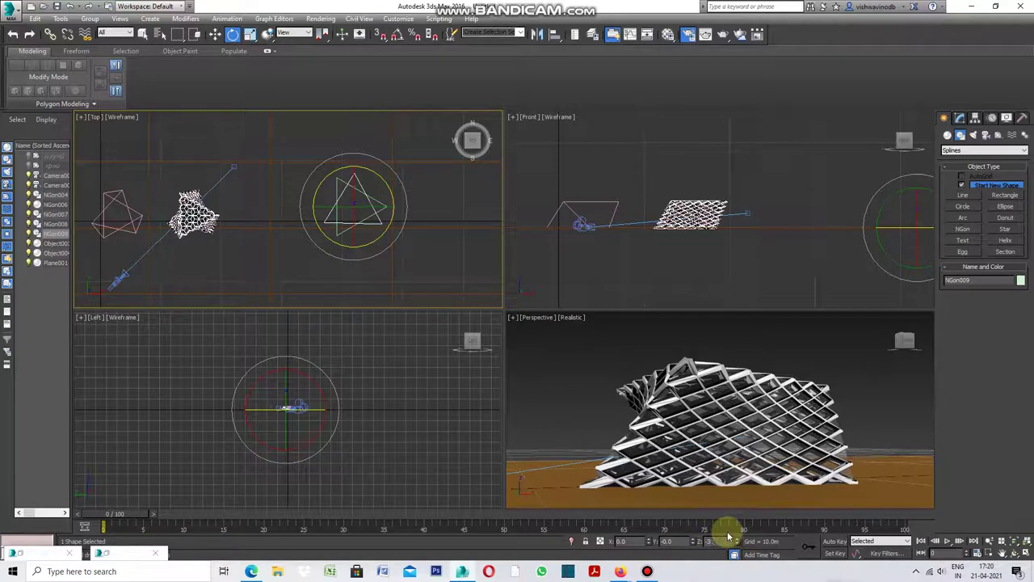
type("-60")
key("Return")
- Reselect NGon009 in the star and pan the Front view to centre the shapes
key("Delete")
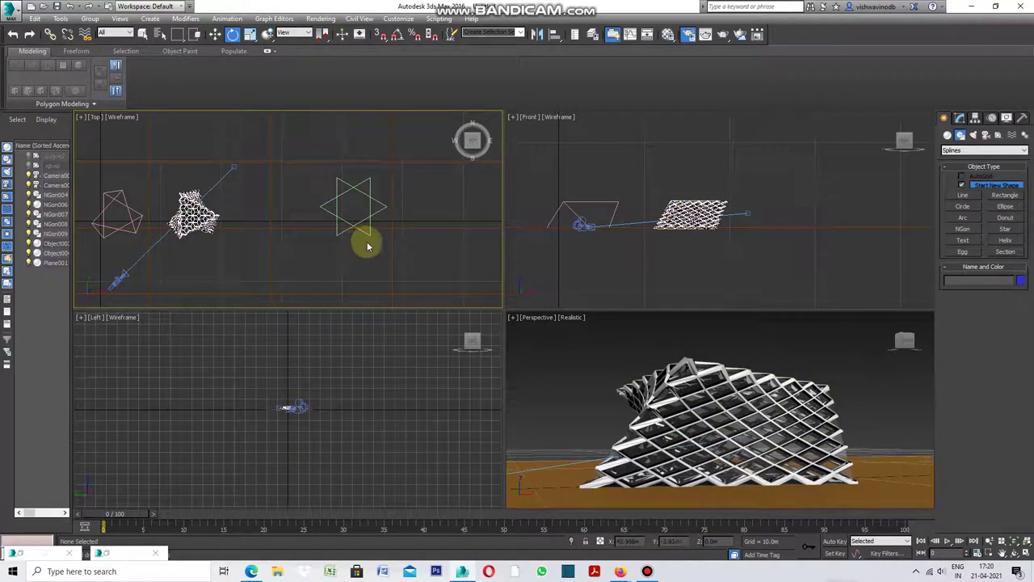
left_click(367, 234)
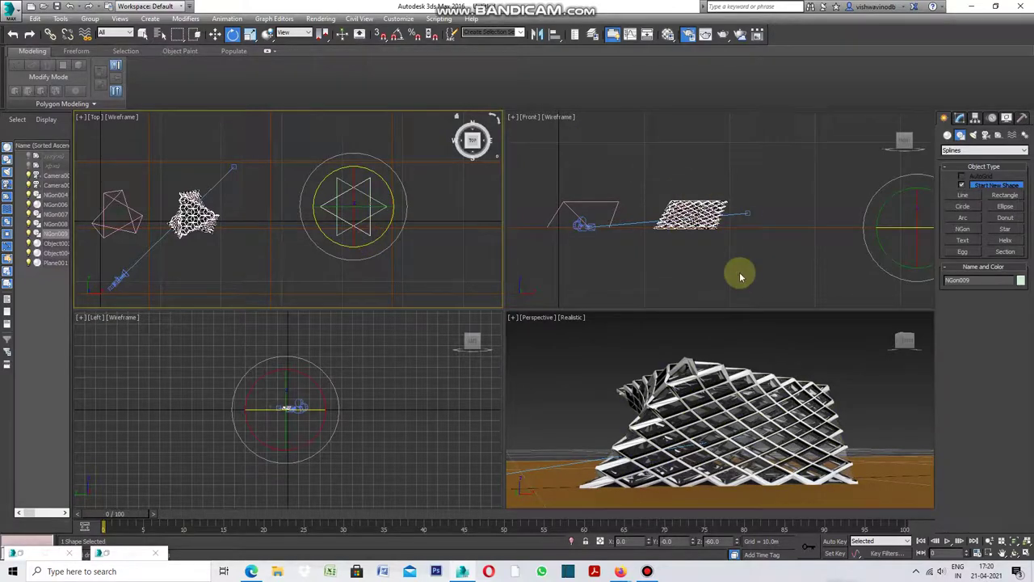
scroll(740, 271, "down", 2)
middle_click_drag(739, 272, 642, 242)
middle_click_drag(854, 237, 832, 231)
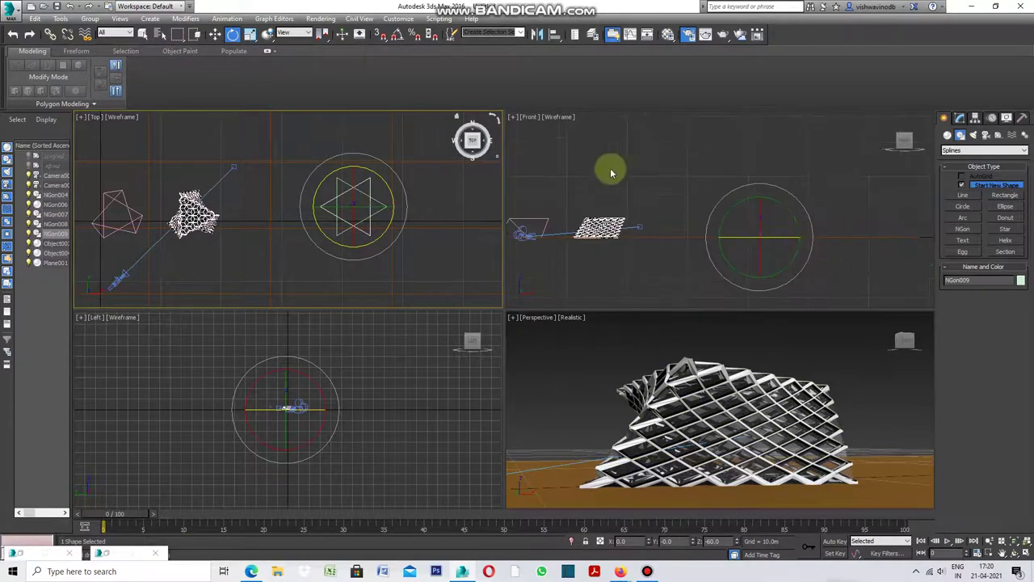
- Maximize the Front view and zoom in on the triangles
left_click(514, 117)
left_click(514, 117)
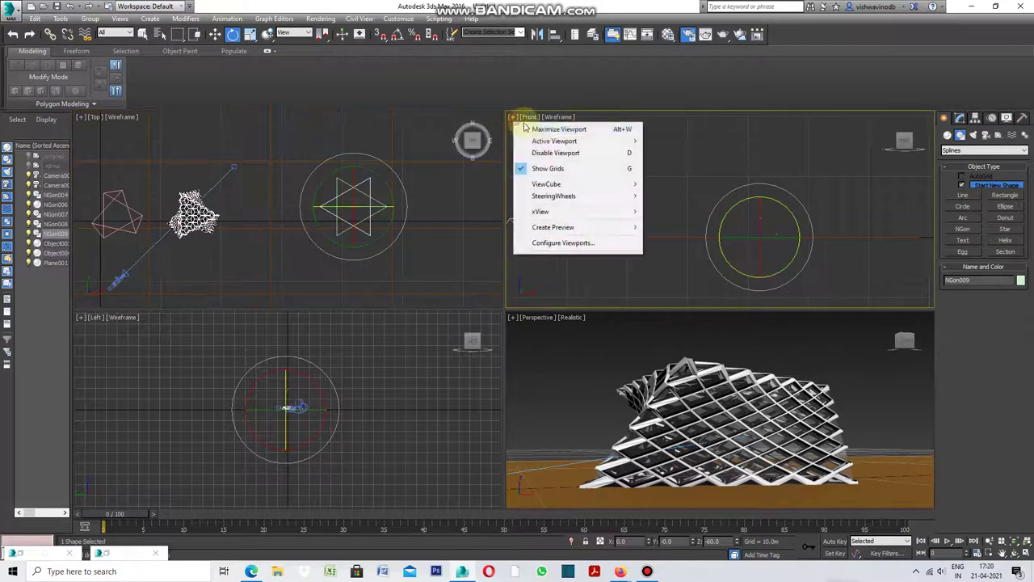
left_click(527, 129)
scroll(647, 378, "up", 1)
scroll(646, 378, "up", 1)
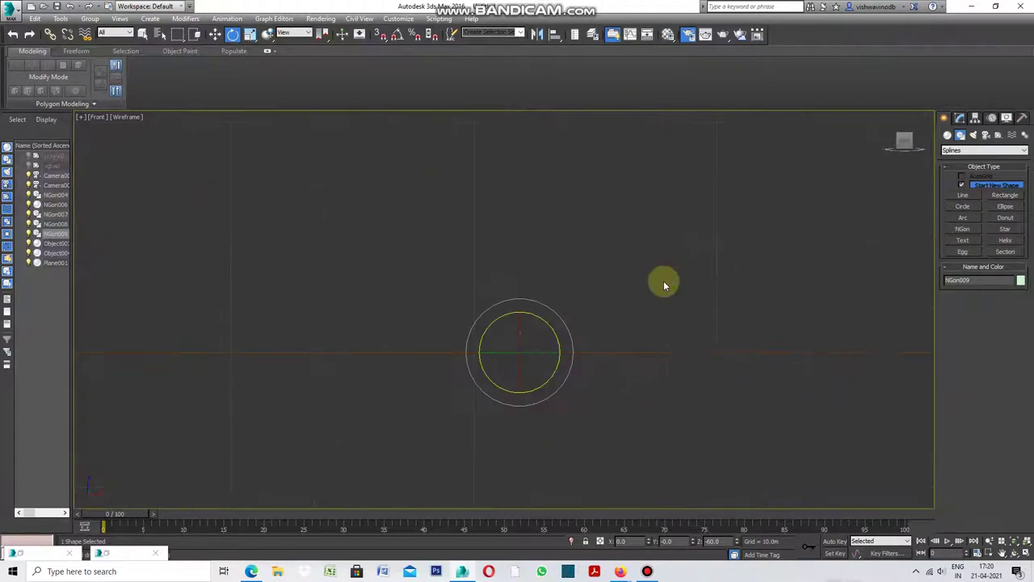
- Mirror NGon009 on the Y axis with a 3.05m offset, then restore four views
left_click(538, 34)
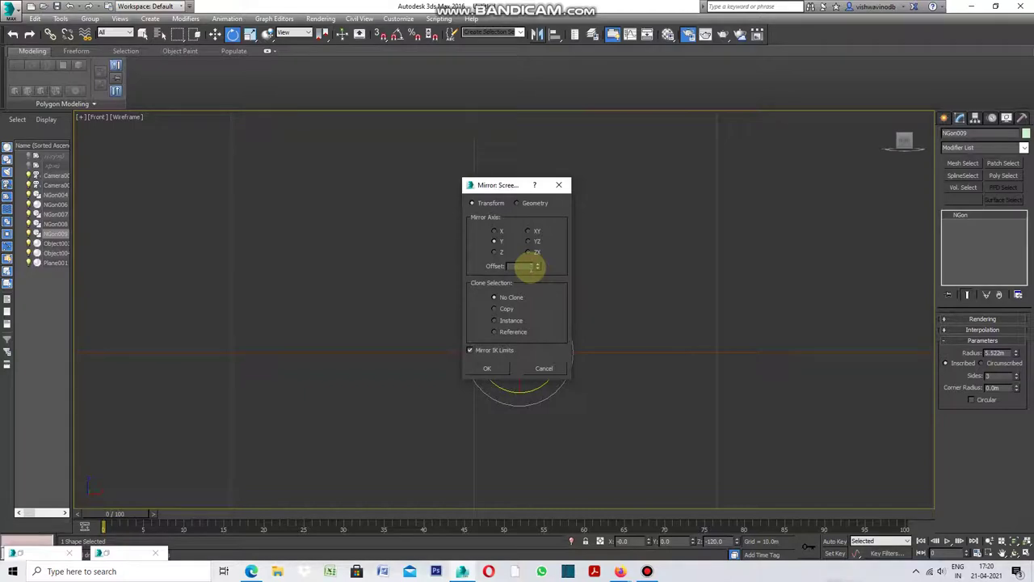
double_click(530, 267)
type("3.05m")
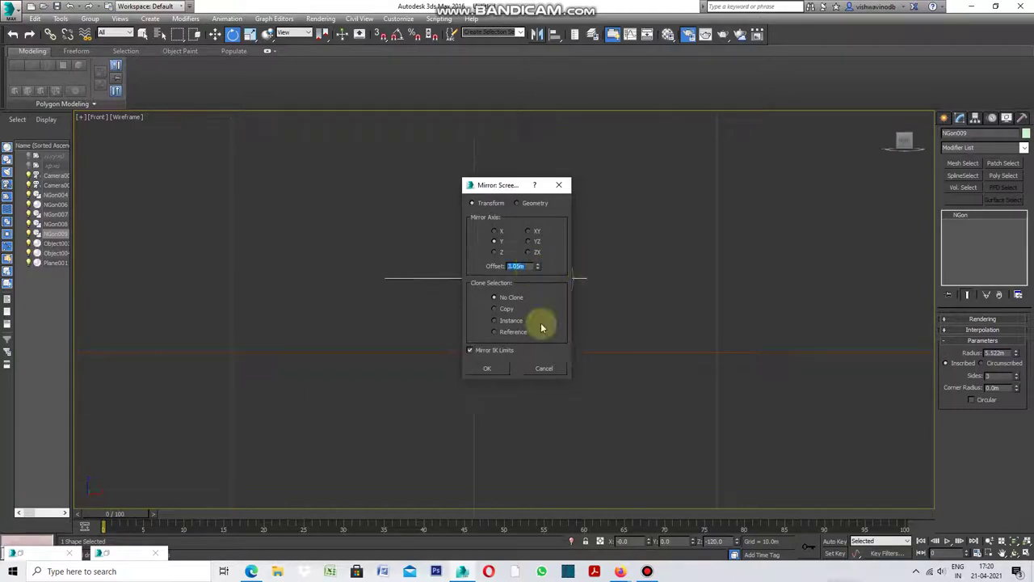
left_click(487, 367)
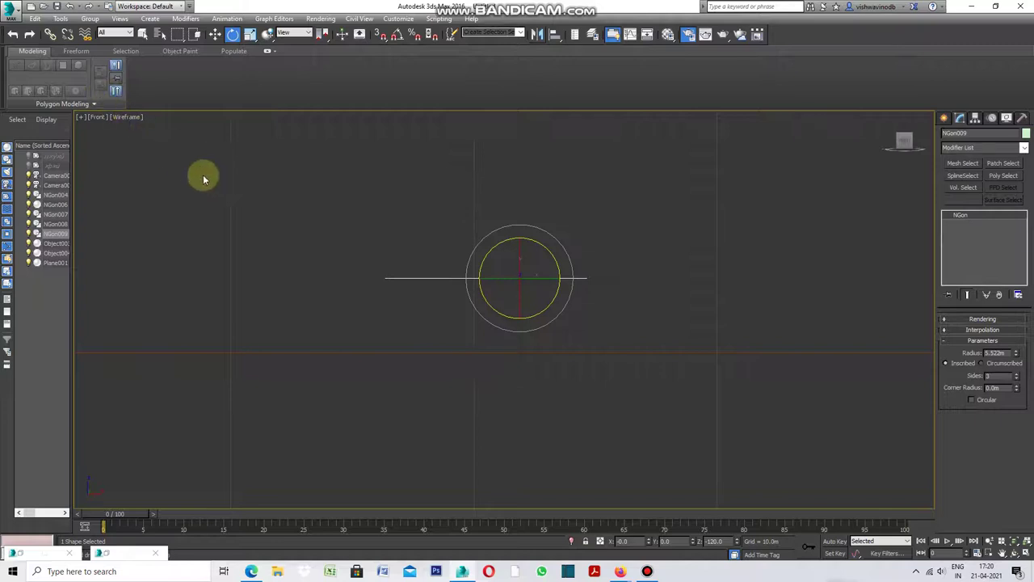
key("Delete")
left_click(81, 118)
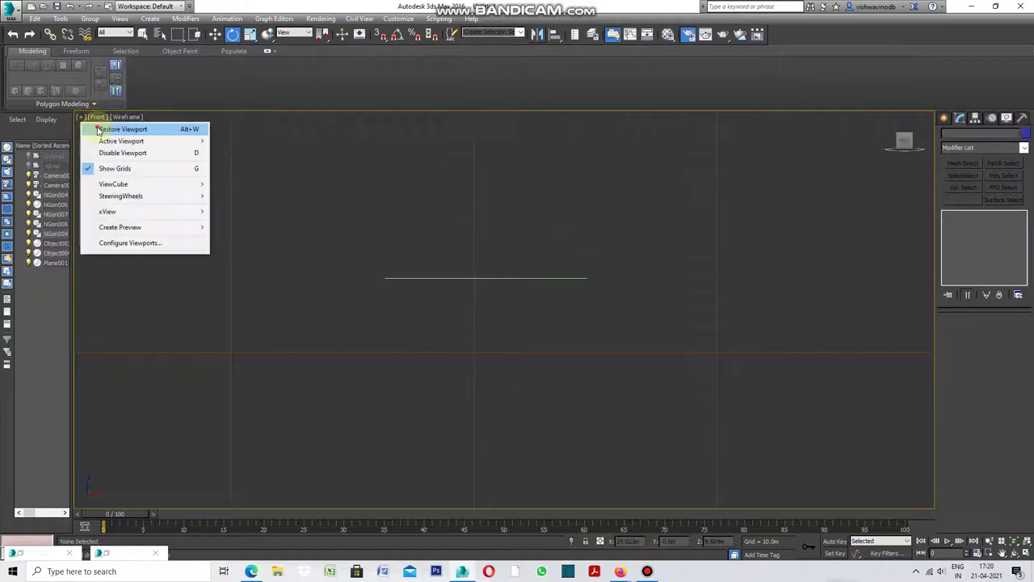
left_click(108, 127)
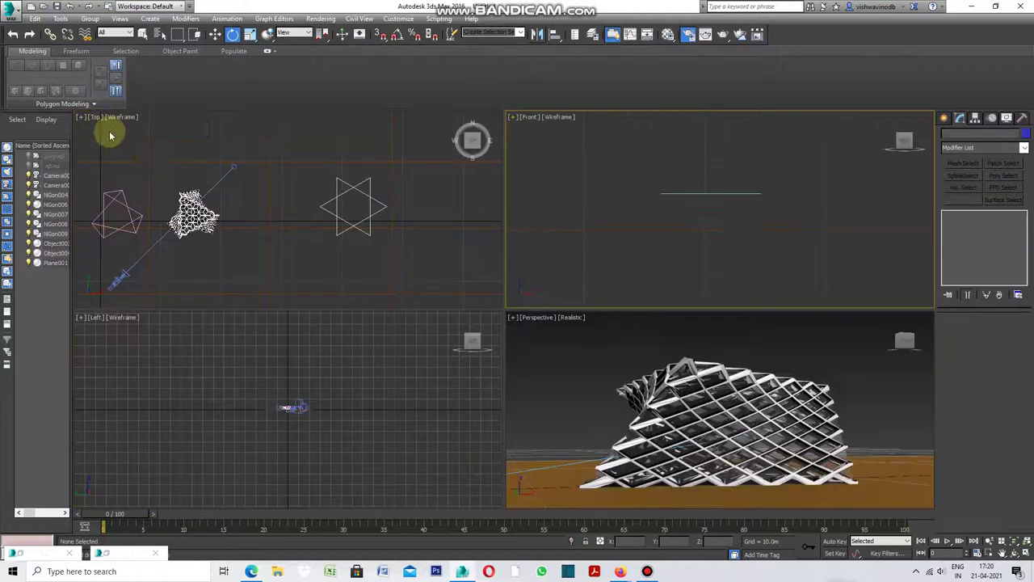
- Maximize the Perspective view and orbit and pan it onto the two triangle outlines
left_click(518, 324)
left_click(513, 318)
left_click(534, 332)
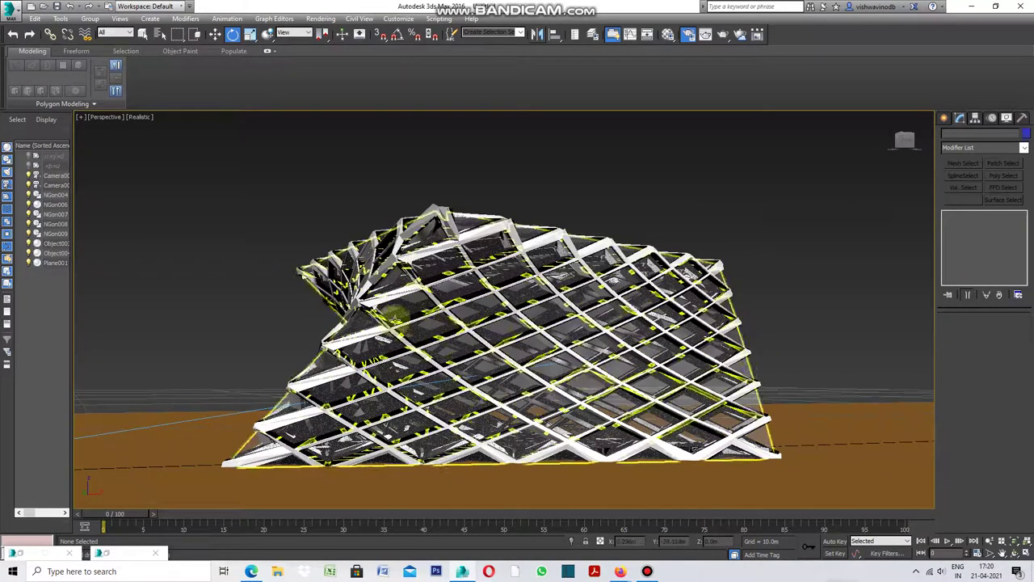
left_click(284, 266)
middle_click_drag(284, 265, 297, 267, "alt")
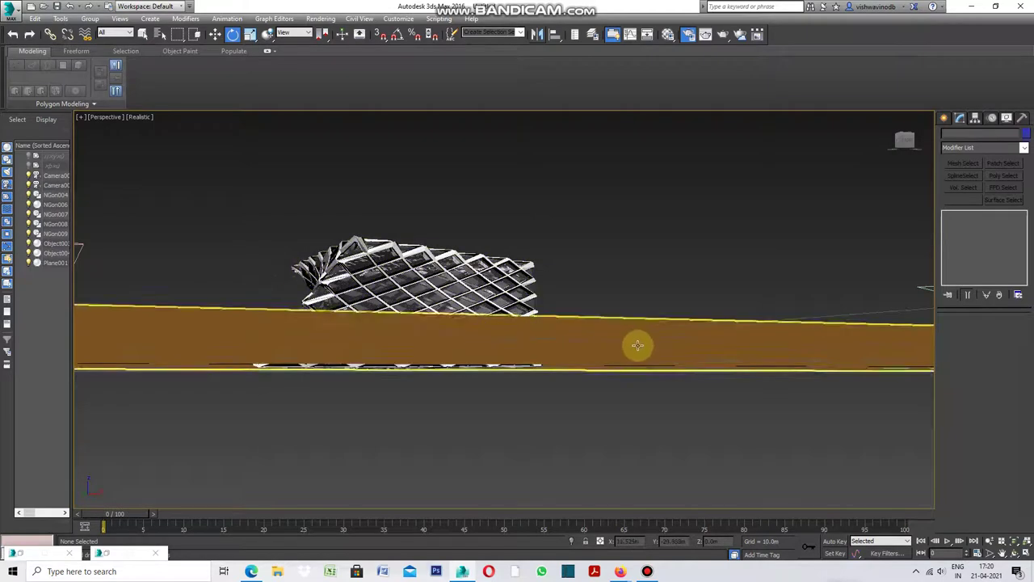
left_click(1012, 553)
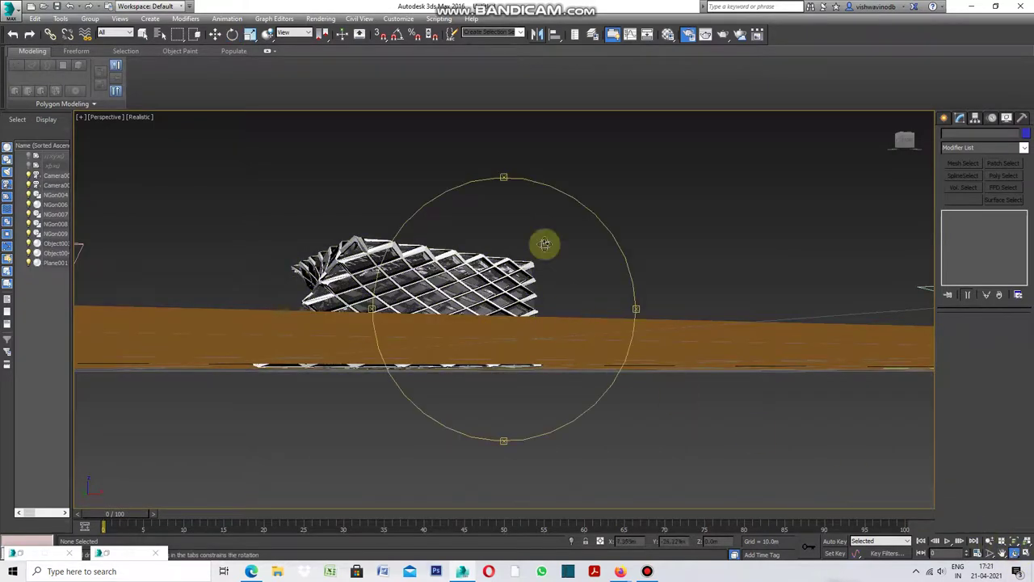
left_click_drag(503, 198, 502, 198)
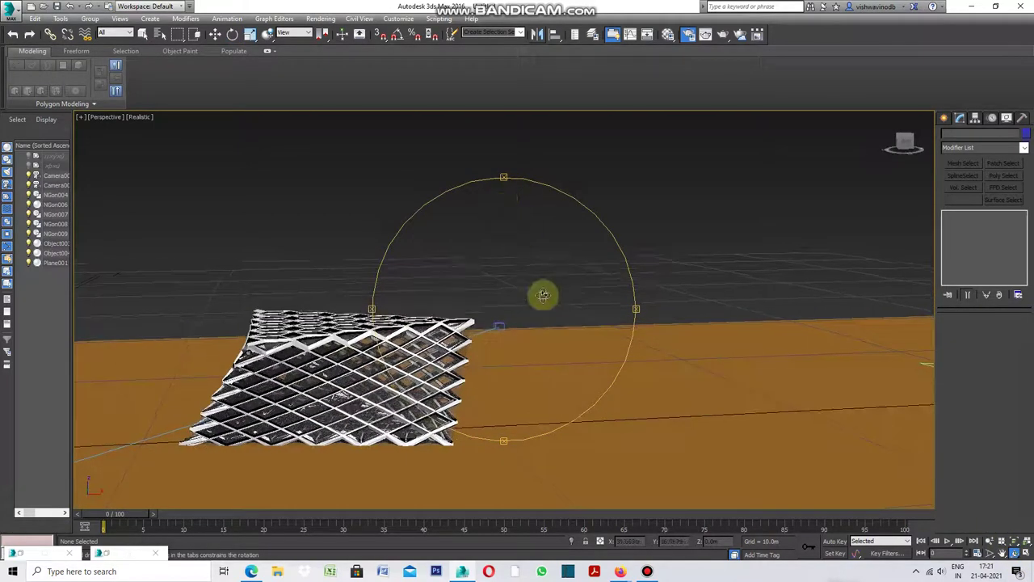
left_click(1002, 556)
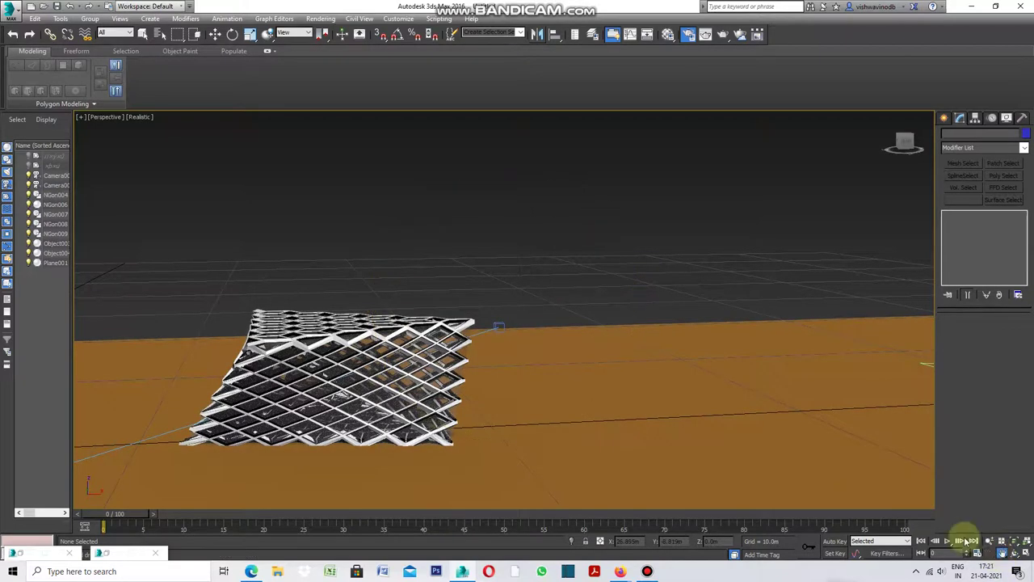
left_click_drag(792, 436, 630, 437)
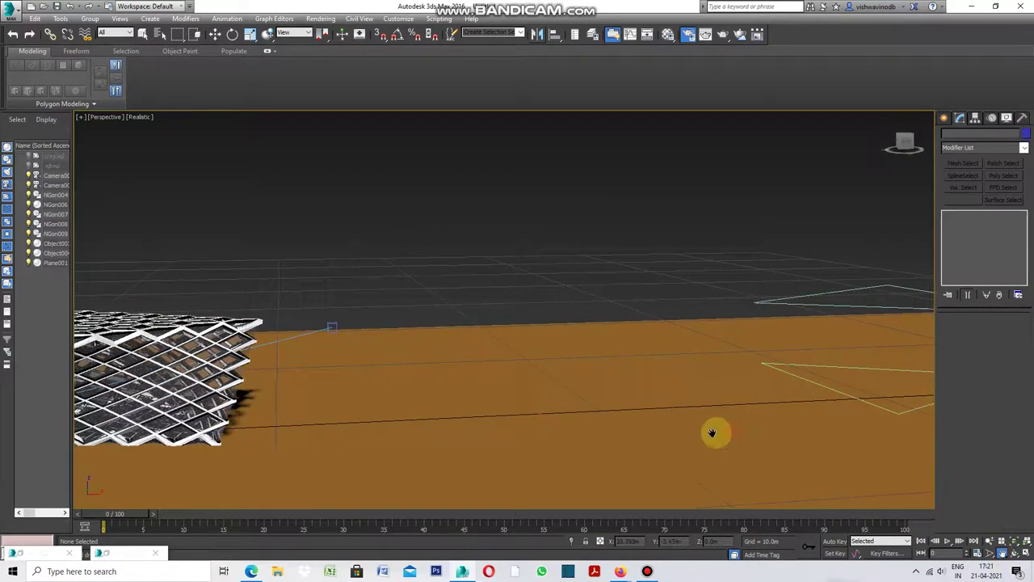
left_click_drag(716, 431, 603, 439)
left_click_drag(663, 422, 632, 428)
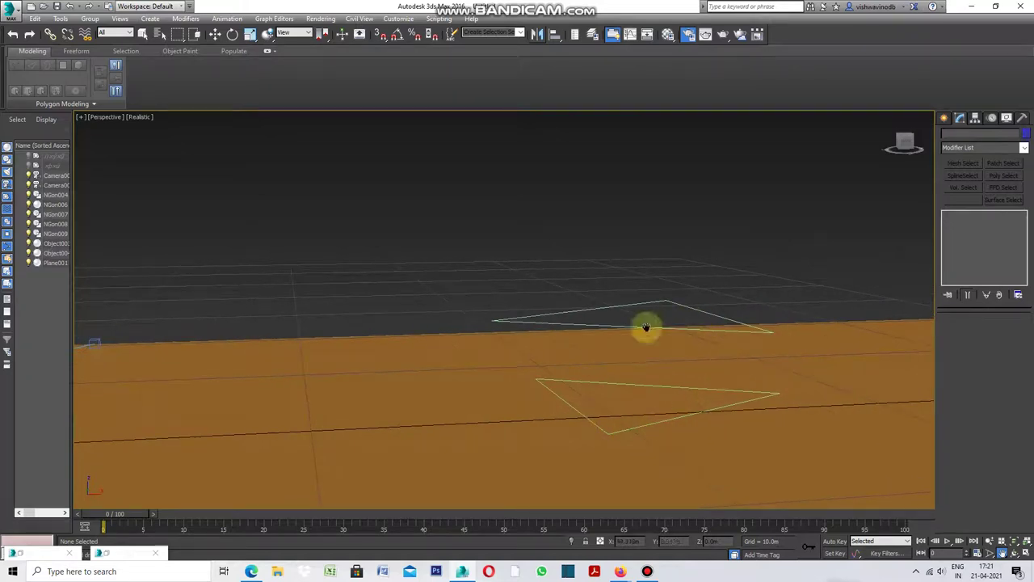
- Select the upper triangle NGon009 and bring up its quad menu
left_click(142, 34)
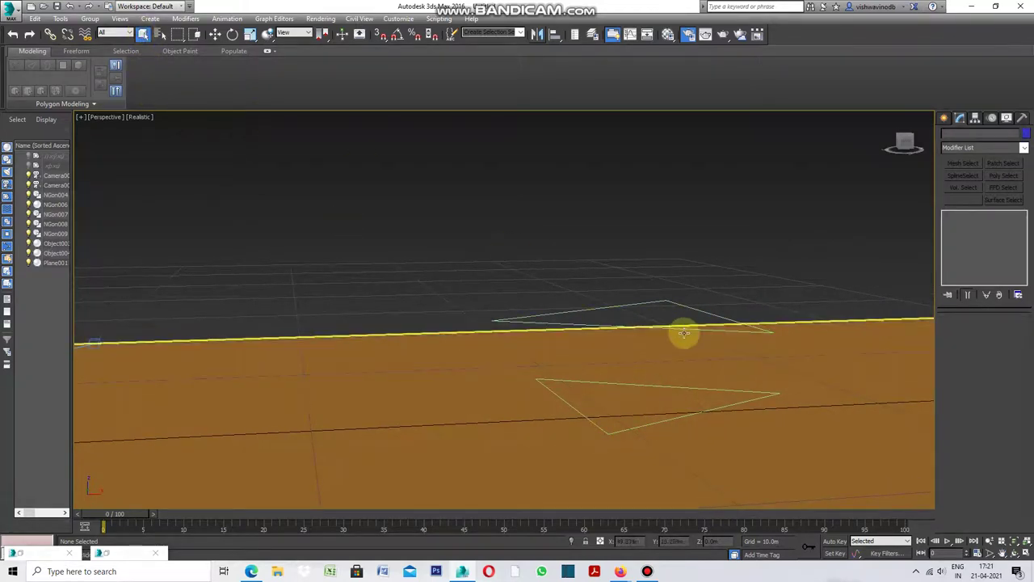
left_click(616, 326)
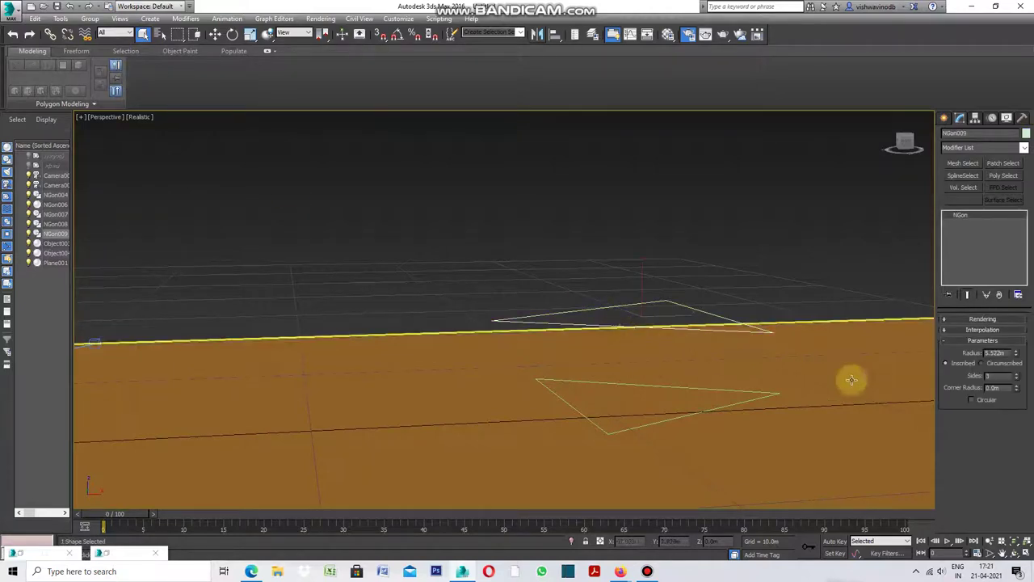
right_click(459, 244)
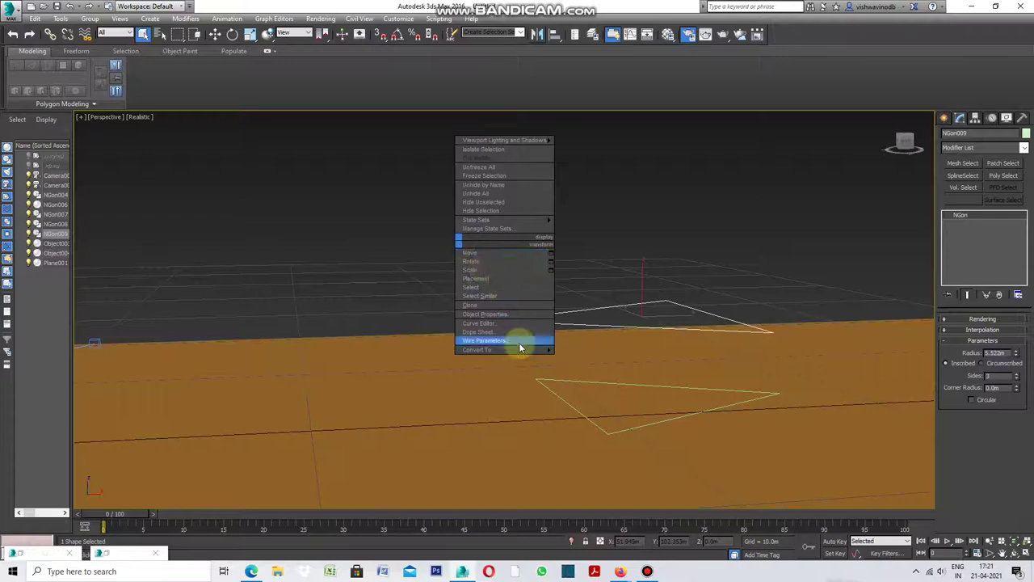
mouse_move(484, 349)
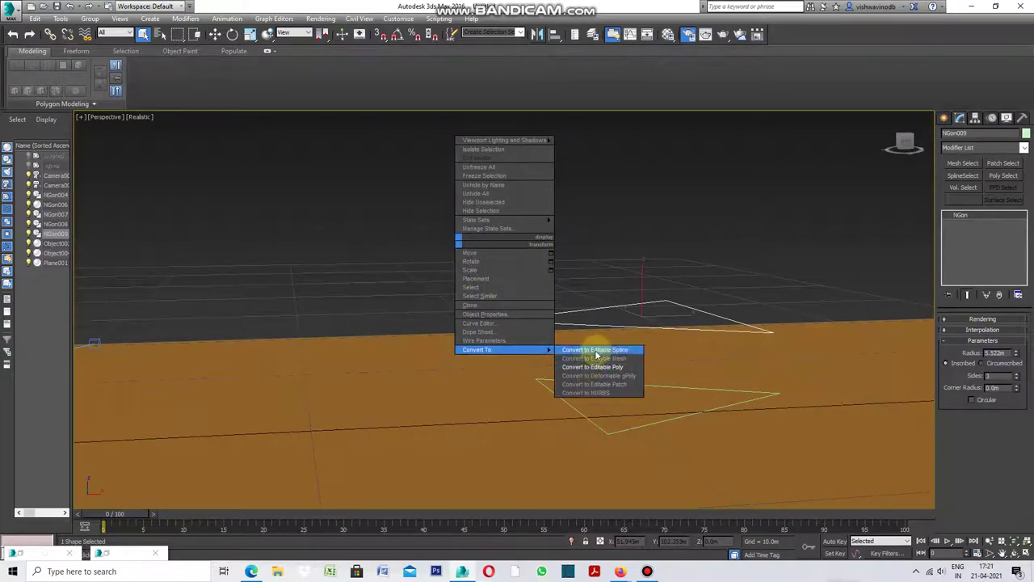
- Convert NGon009 to an Editable Spline and attach the lower triangle to it
left_click(595, 350)
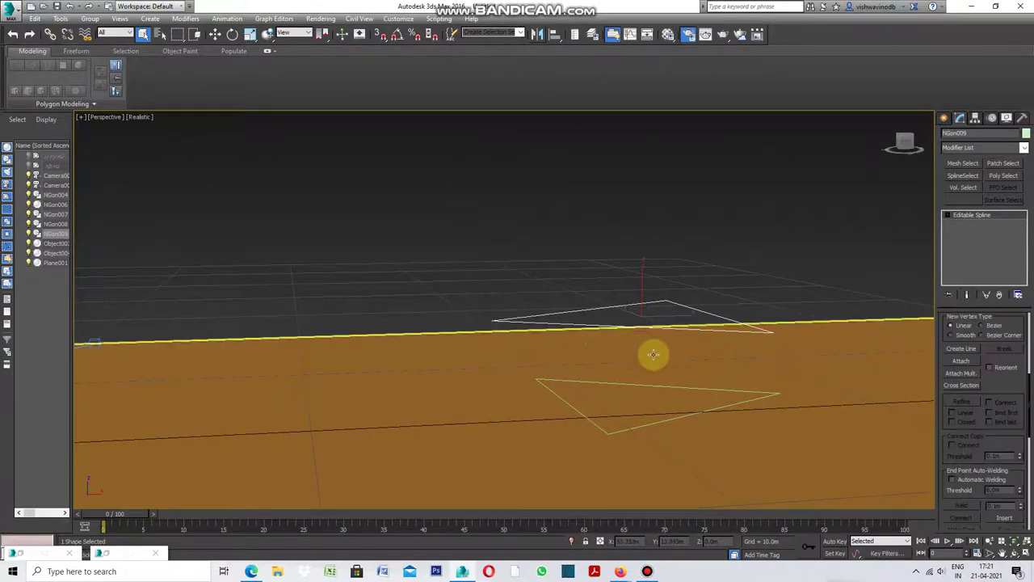
left_click(959, 363)
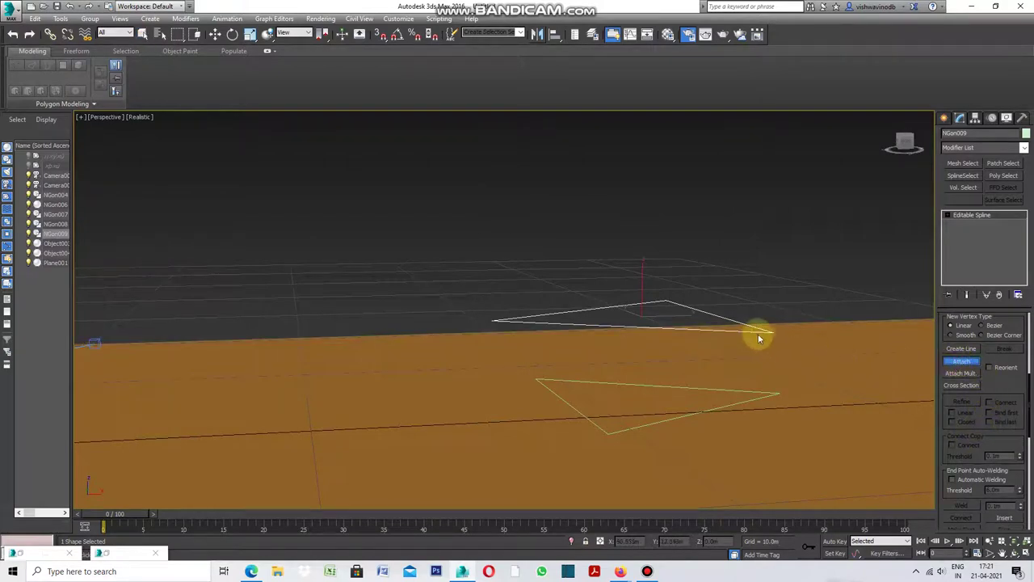
left_click(737, 401)
left_click(954, 364)
left_click(808, 295)
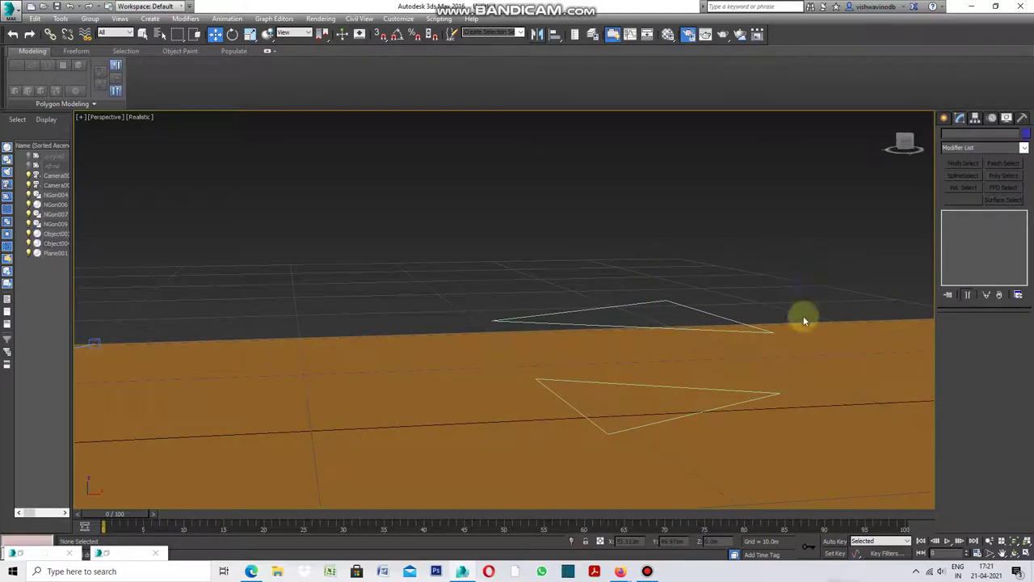
left_click(757, 333)
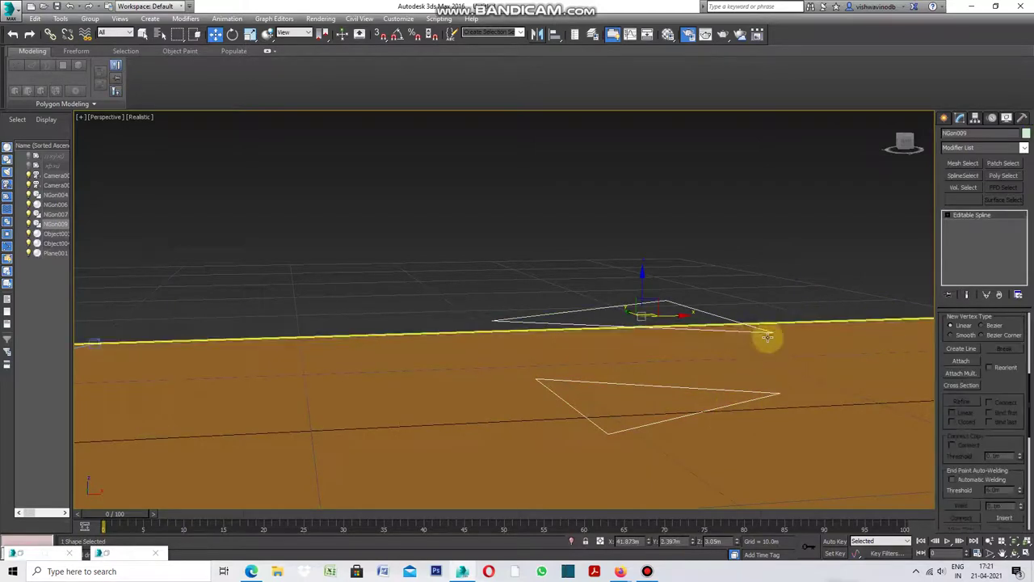
- Cross Section from the lower triangle to the upper one to join their corners
left_click(958, 387)
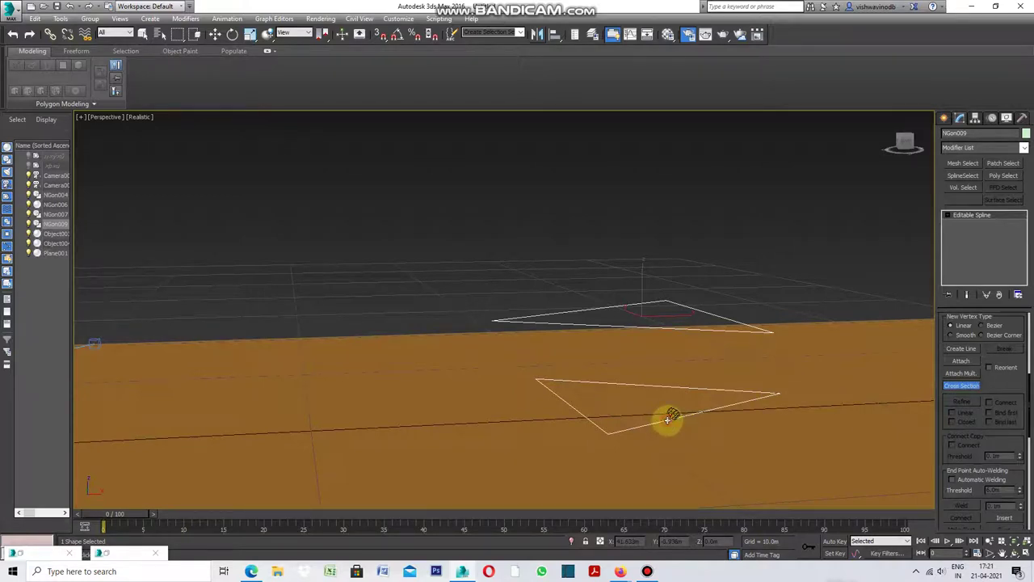
left_click(669, 419)
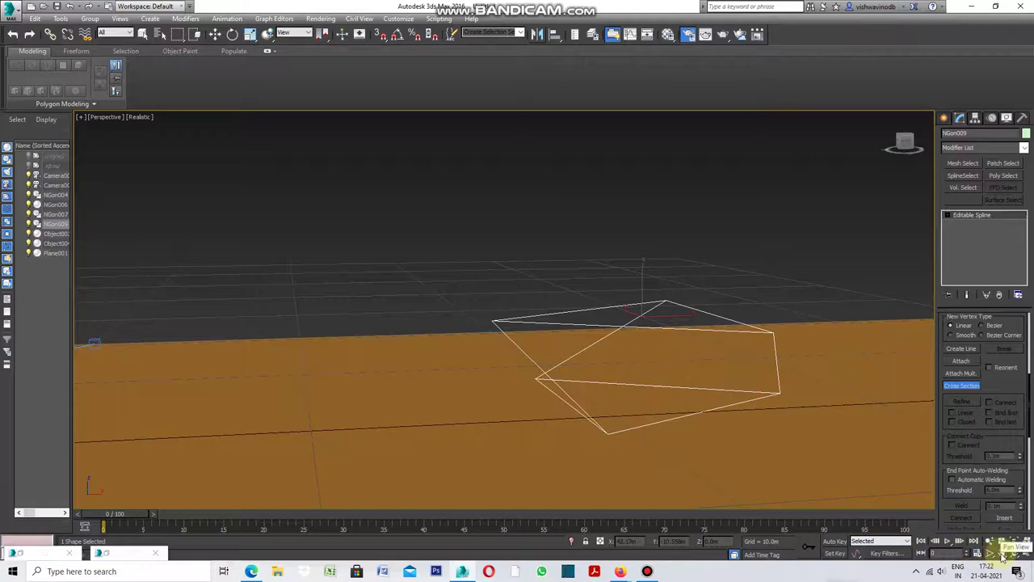
left_click(1002, 556)
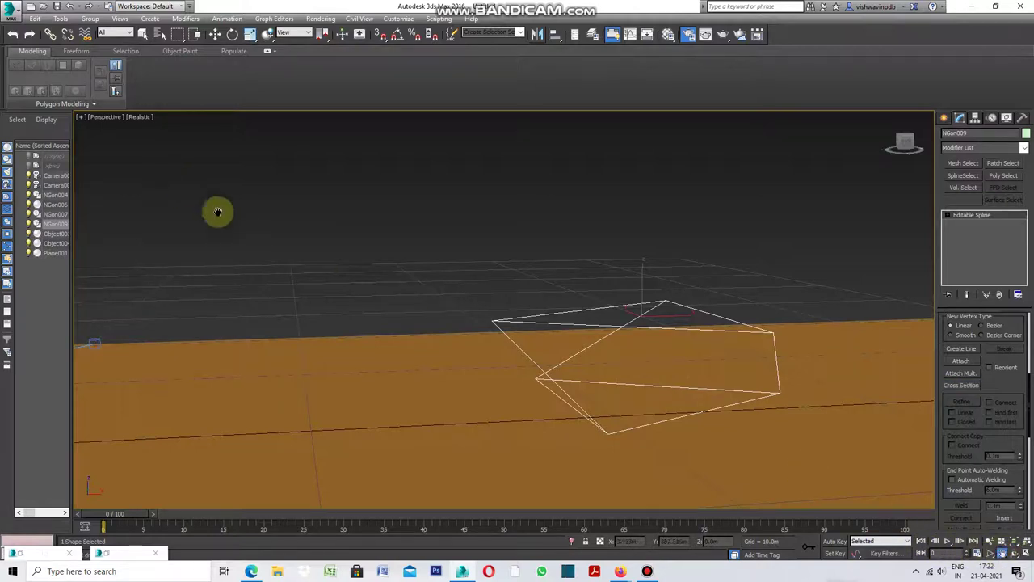
- Orbit around the joined triangles, maximize Perspective, and bring up the Modifier List
left_click(1015, 555)
mouse_move(375, 309)
left_mouse_down()
mouse_move(434, 339)
mouse_move(555, 364)
mouse_move(513, 375)
left_mouse_up()
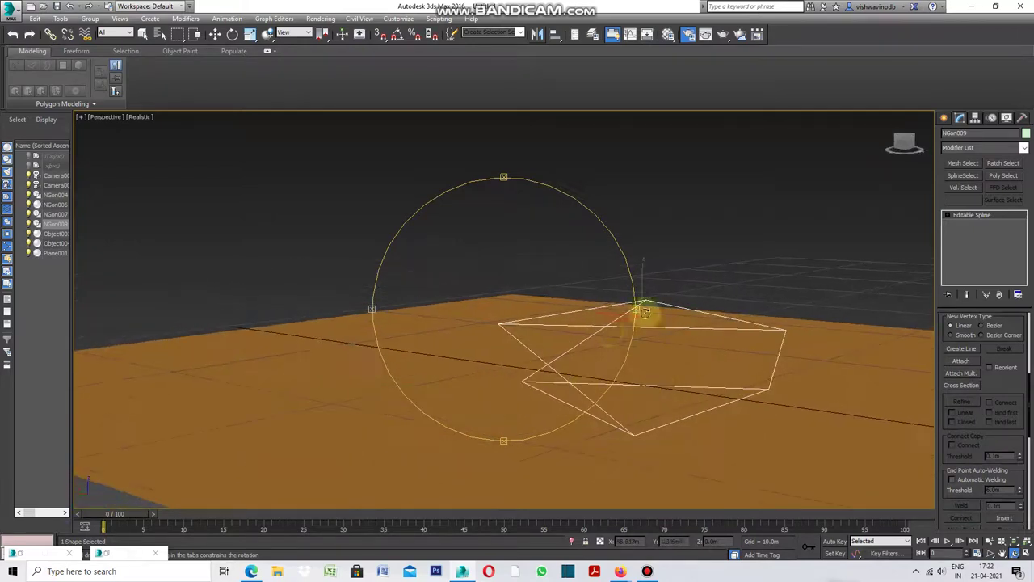
left_click(81, 118)
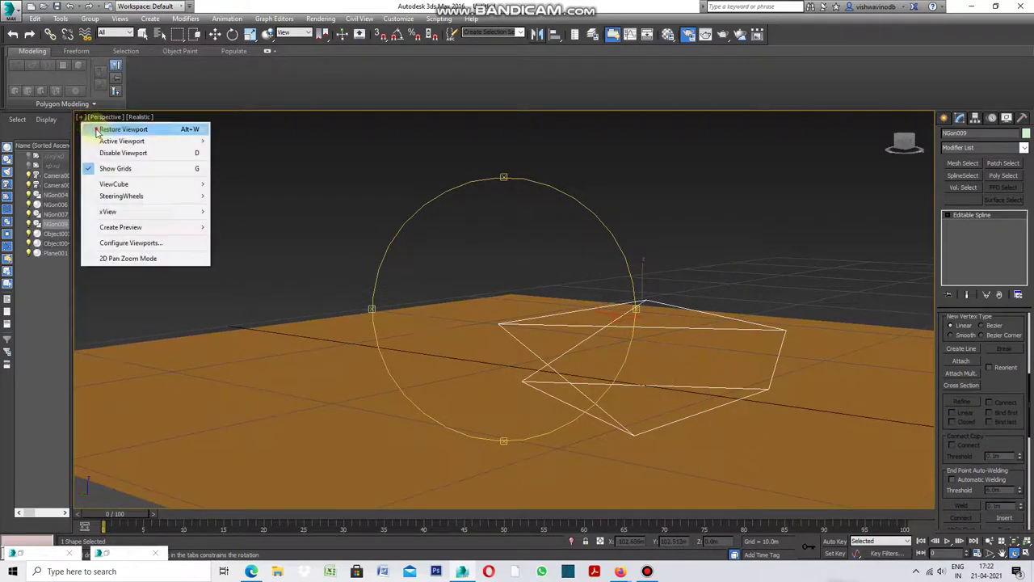
left_click(113, 133)
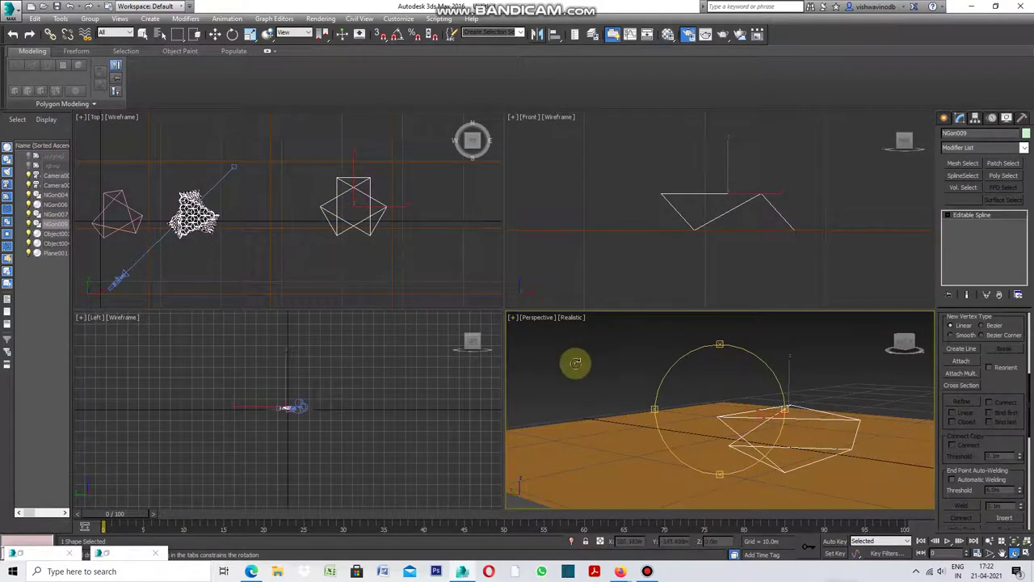
left_click(514, 319)
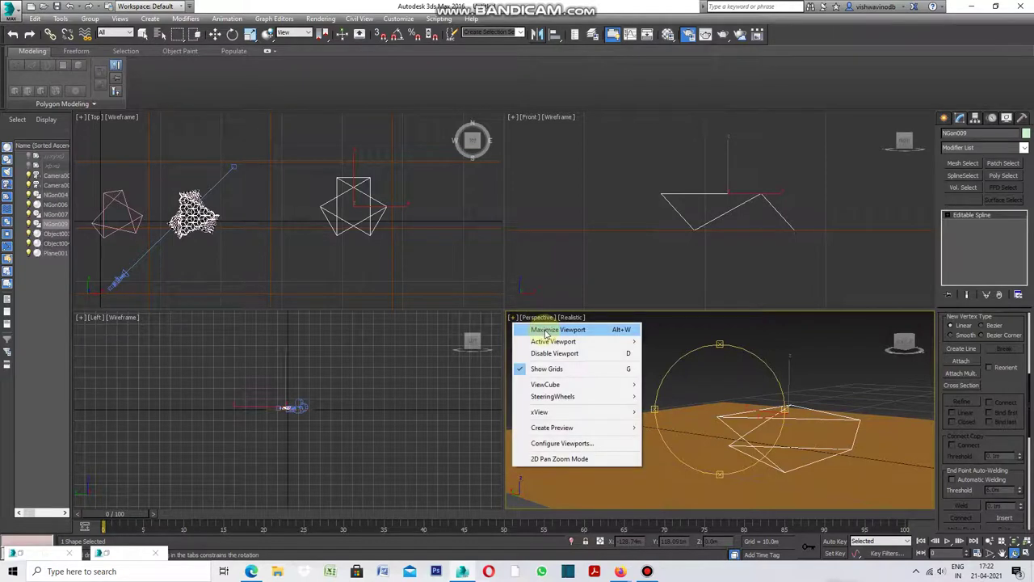
left_click(546, 329)
left_click(1024, 148)
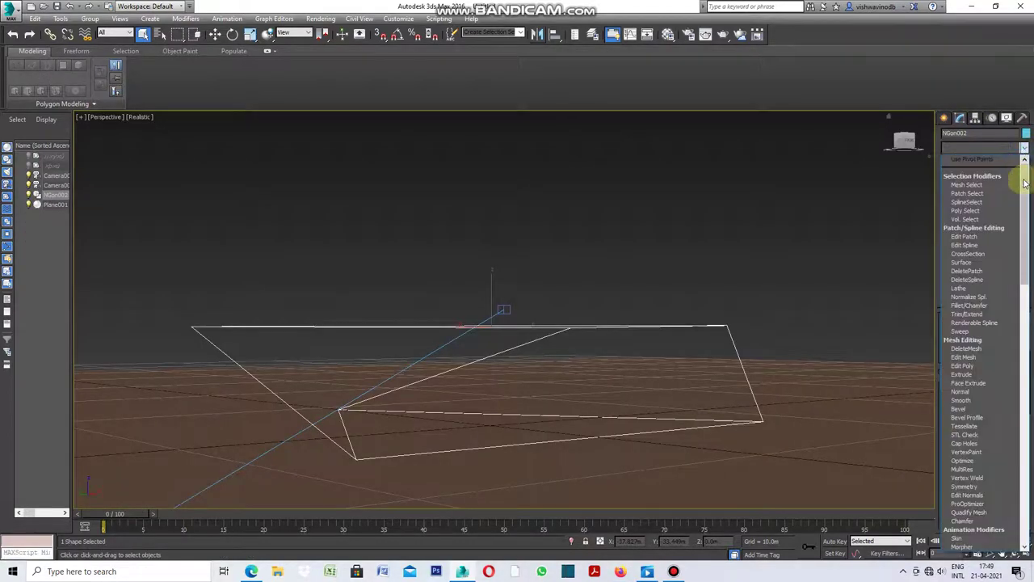
- Apply a Surface modifier to the spline cage and show edged faces with F4
left_click(969, 265)
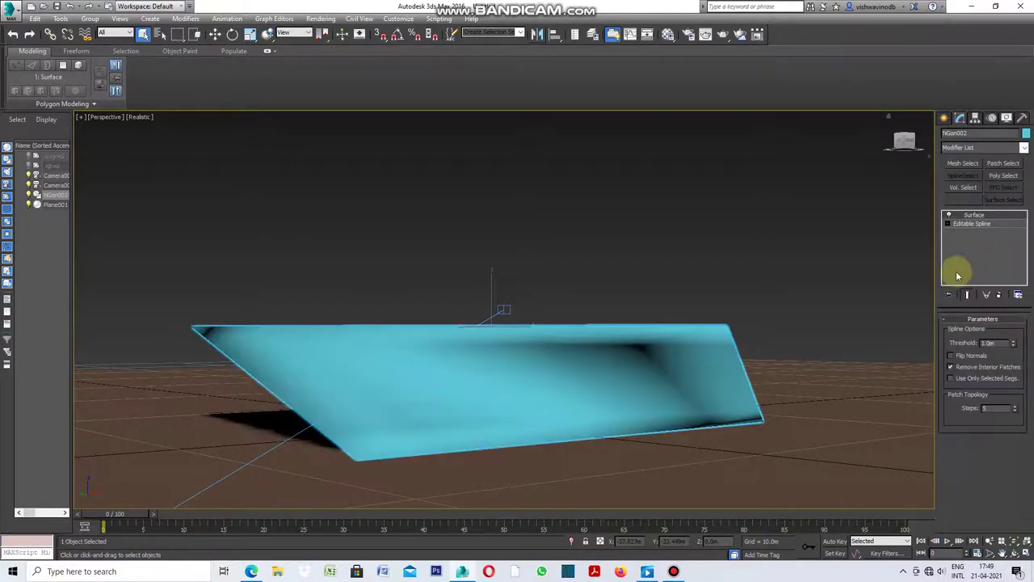
left_click(628, 234)
key("F4")
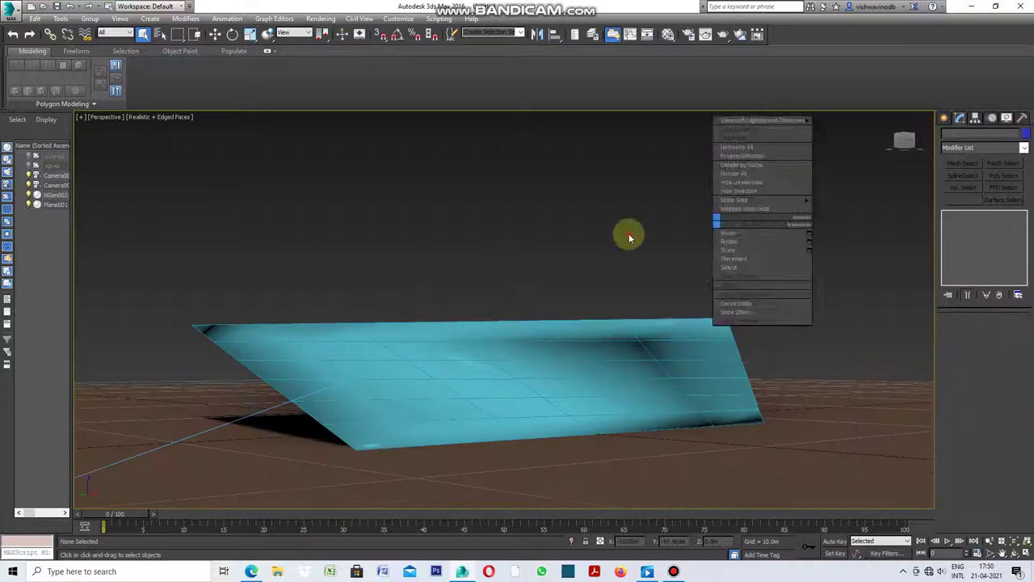
- Convert NGon002 to Editable Poly and pick an edge in Edge sub-object mode
left_click(662, 322)
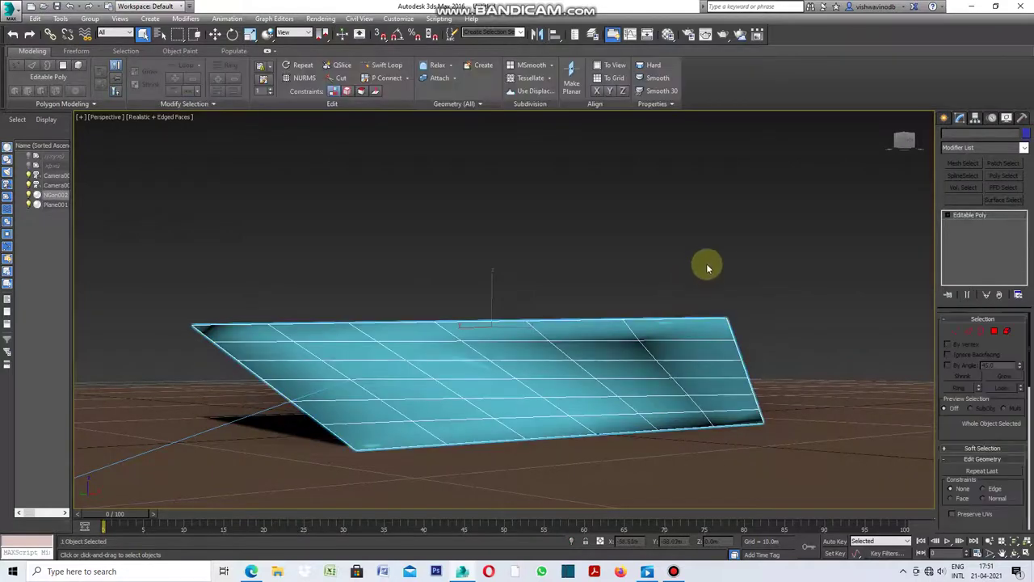
left_click(969, 333)
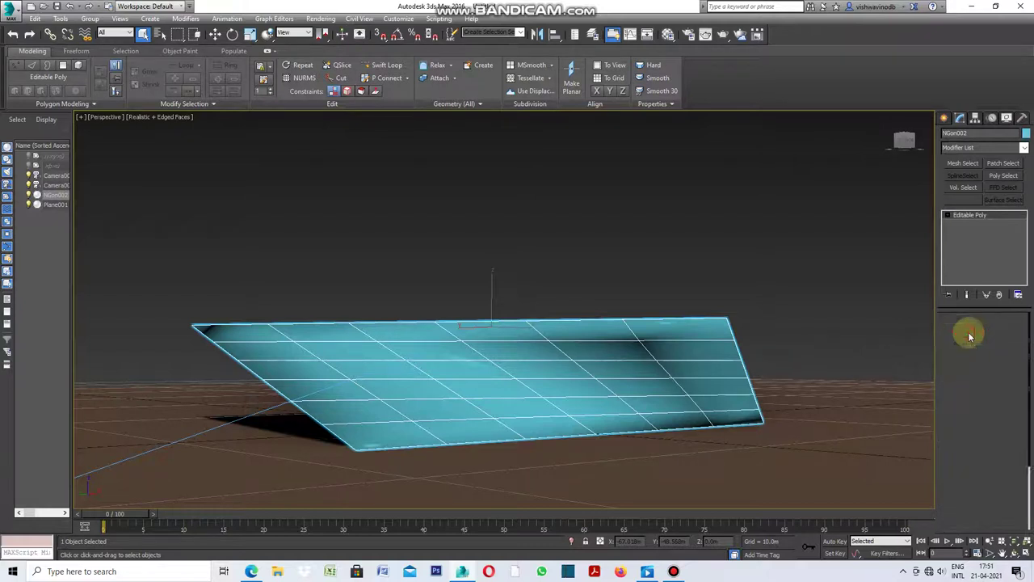
left_click(424, 370)
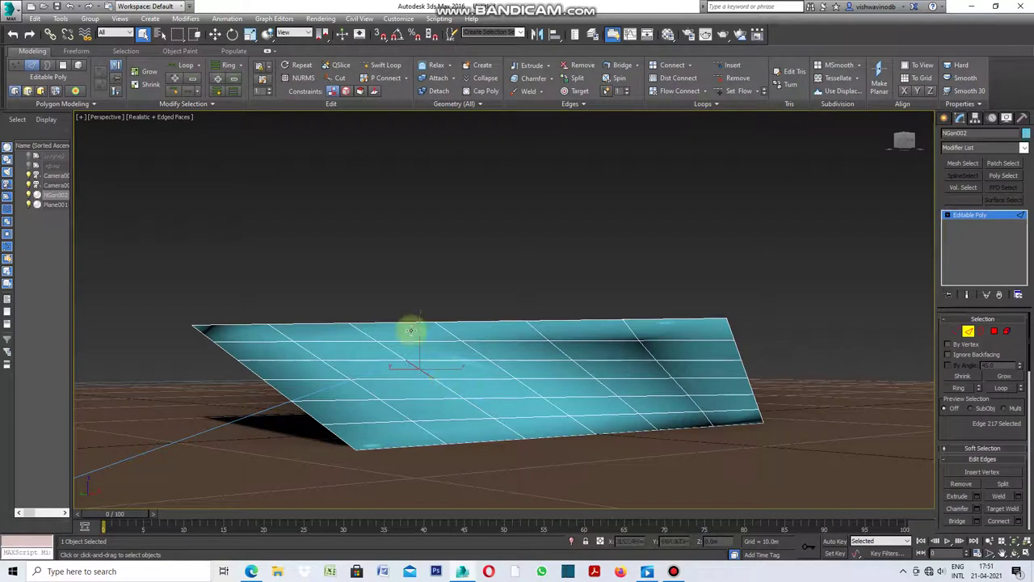
- Give NGon002 a diagonal diamond topology via Graphite Topology, then close the panel
left_click(92, 104)
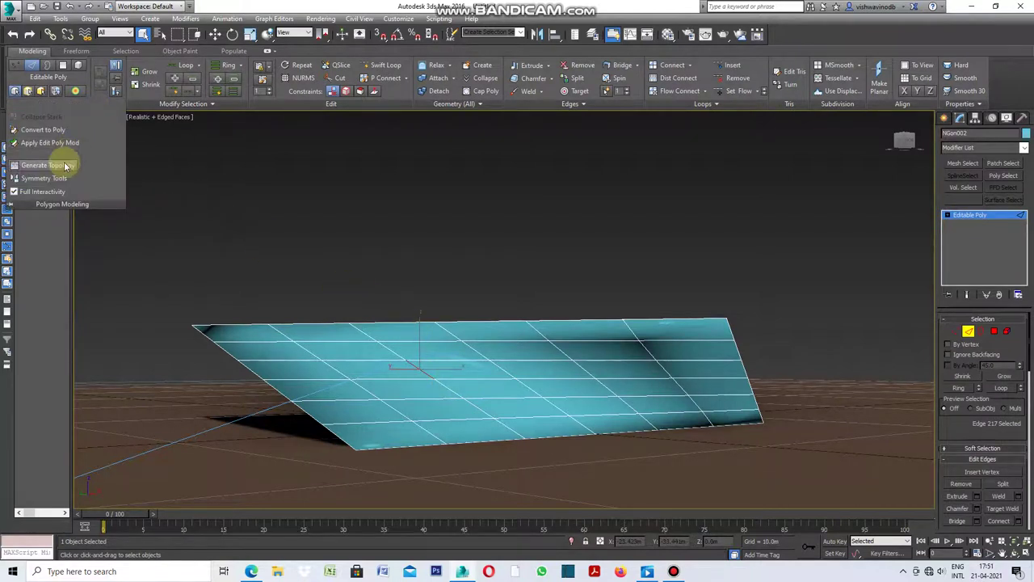
left_click(65, 166)
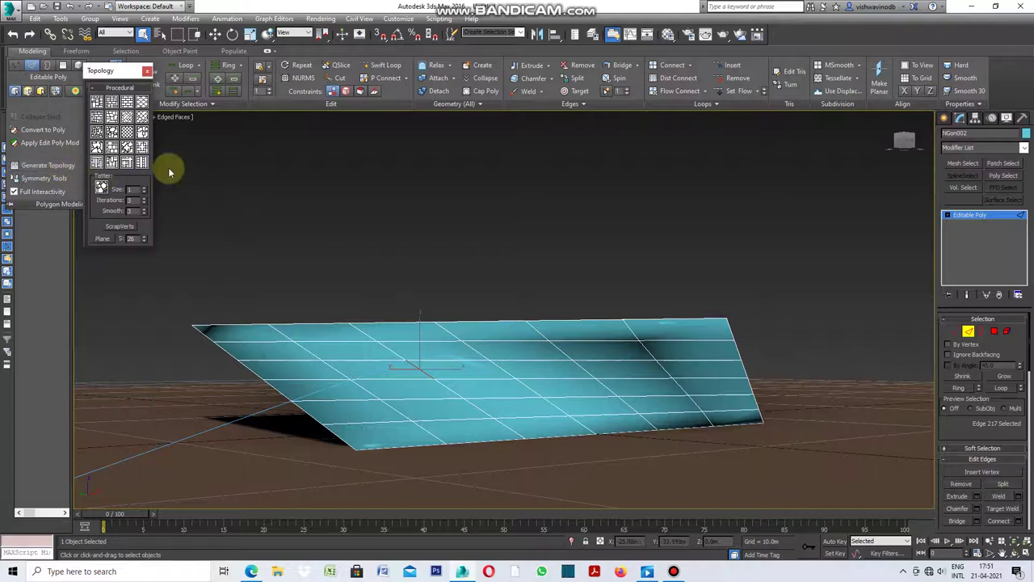
left_click(128, 133)
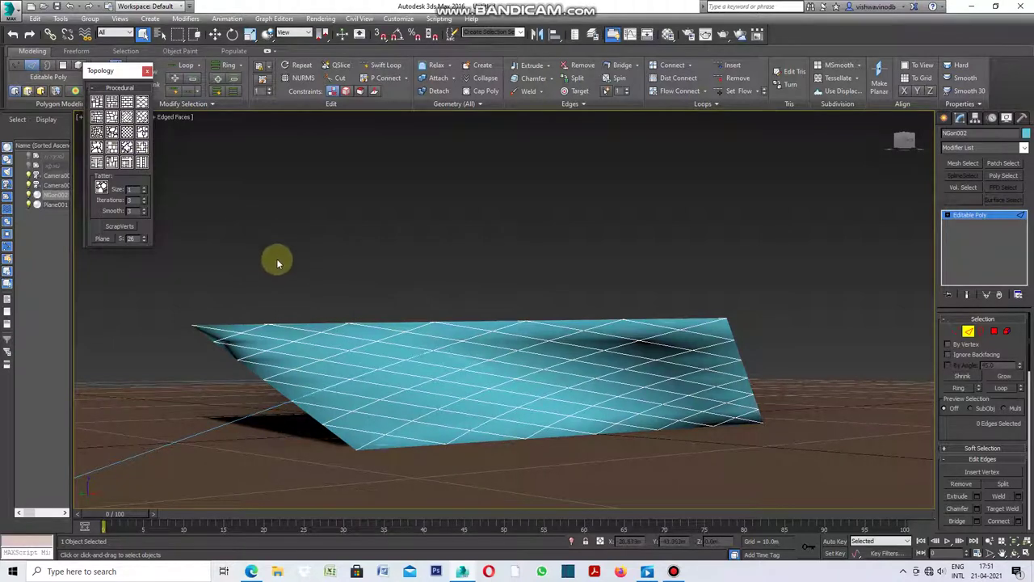
left_click(147, 71)
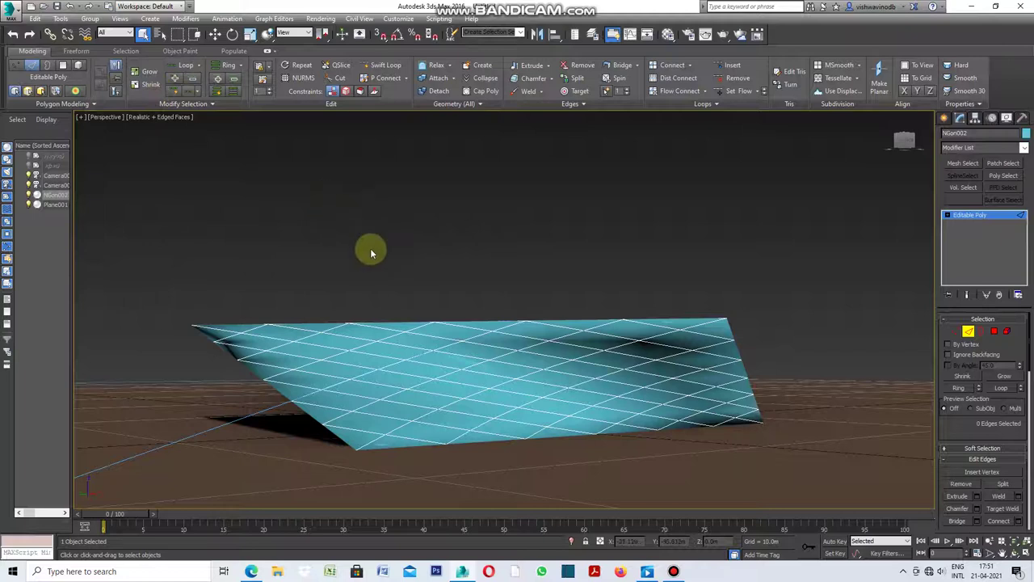
left_click(1014, 553)
left_click_drag(368, 313, 544, 332)
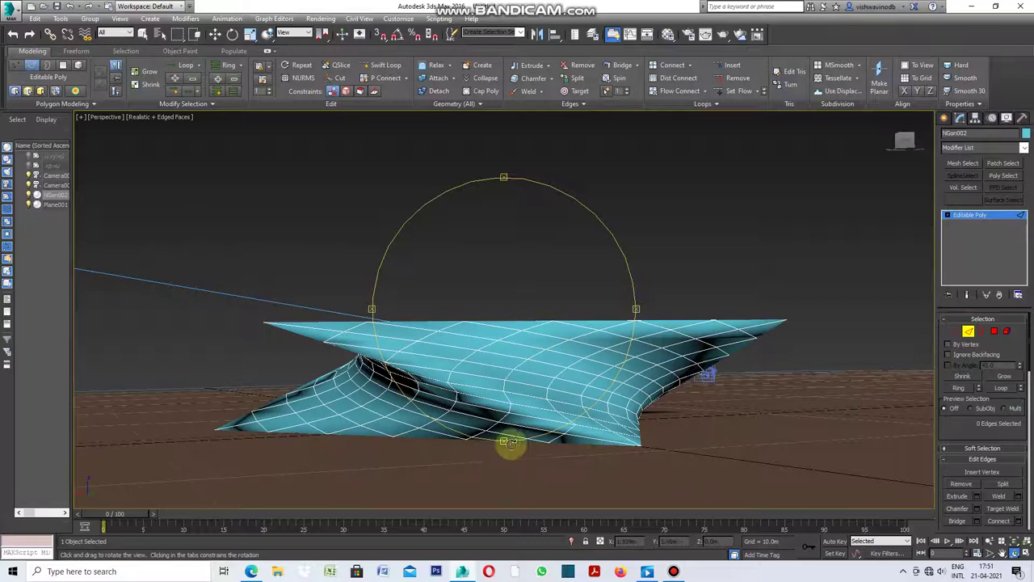
mouse_move(504, 441)
left_mouse_down()
mouse_move(623, 328)
mouse_move(590, 324)
left_mouse_up()
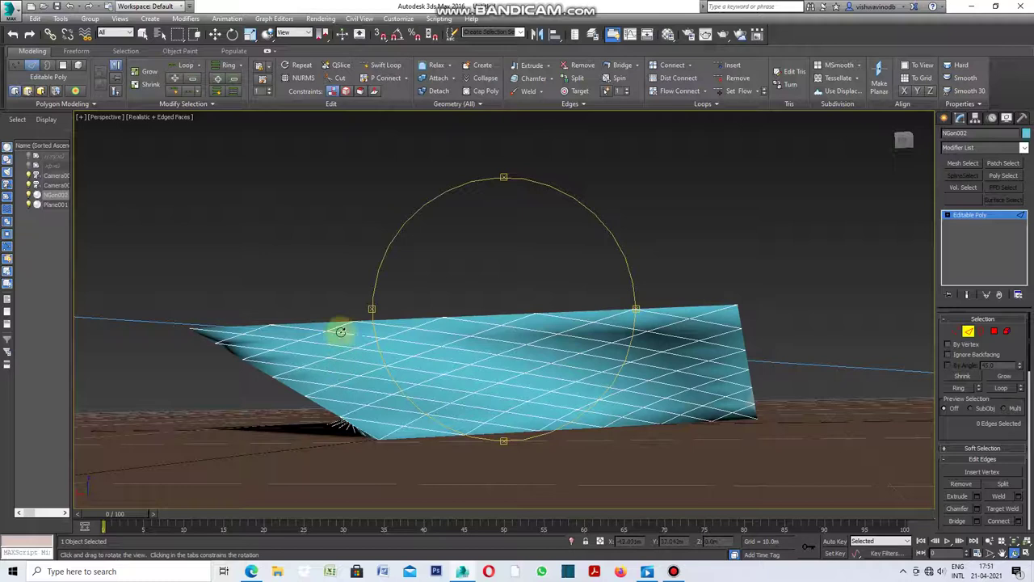
left_click(80, 117)
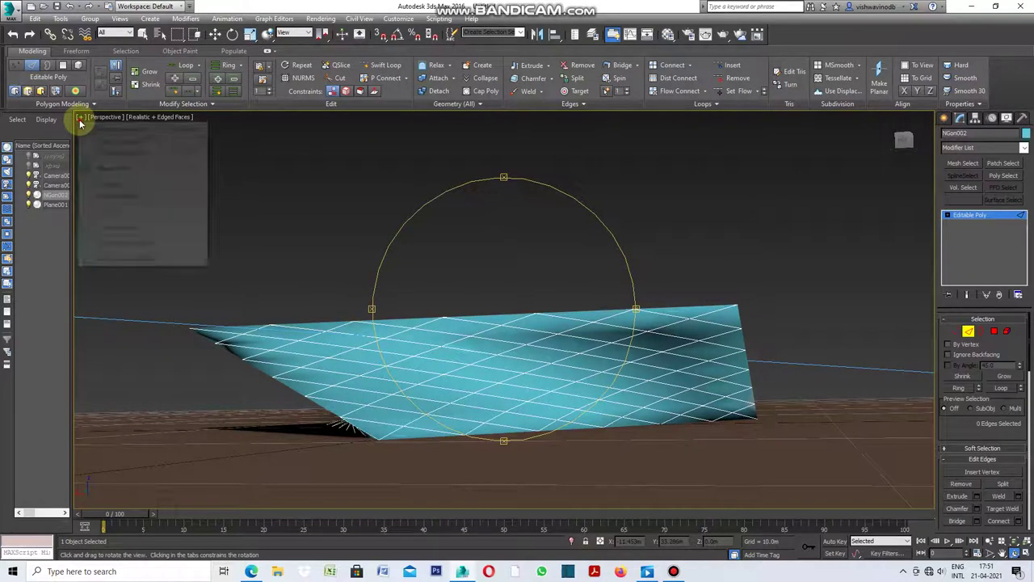
left_click(99, 132)
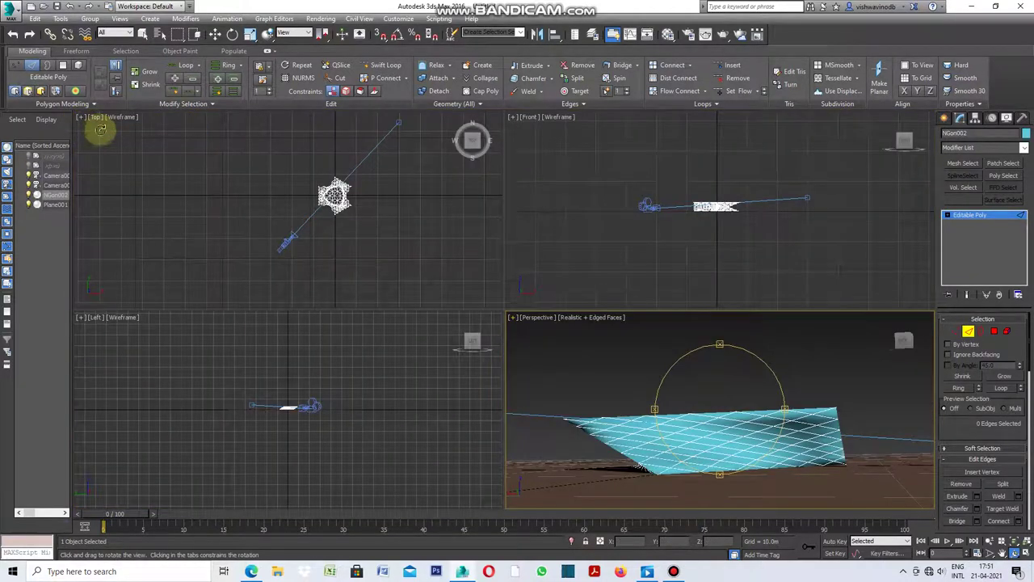
scroll(347, 214, "up", 2)
scroll(347, 185, "up", 2)
scroll(364, 172, "up", 2)
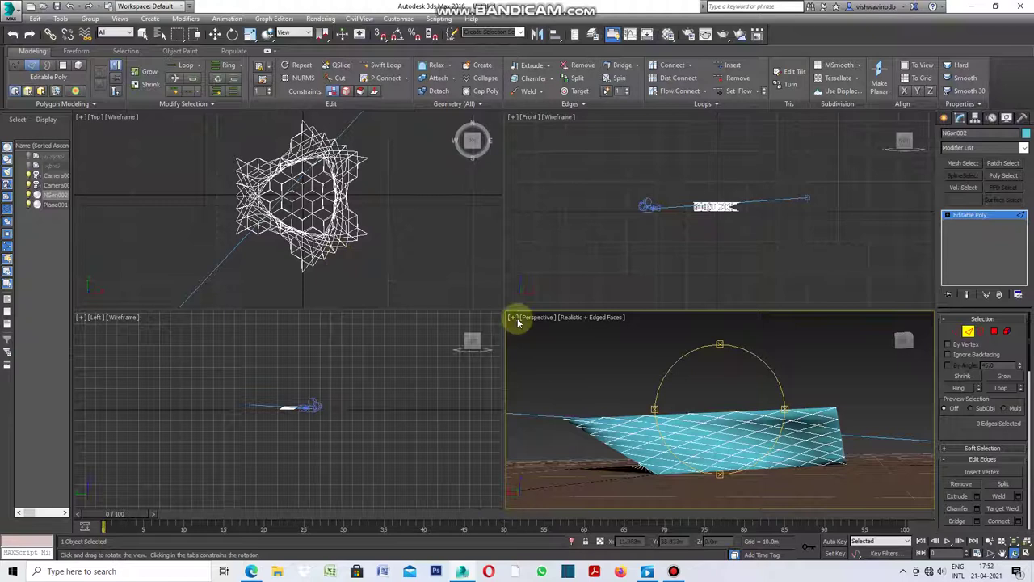
scroll(324, 174, "up", 1)
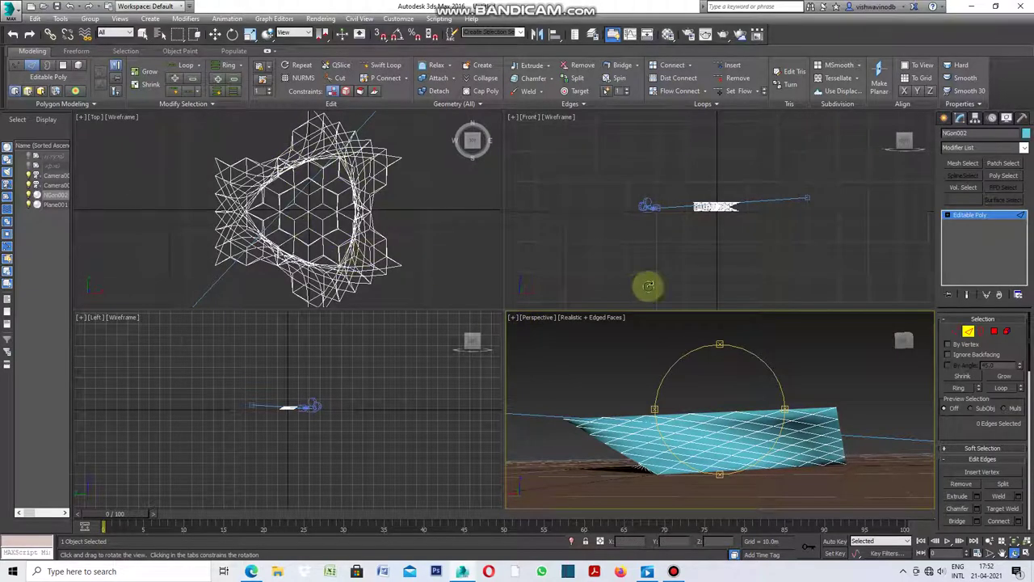
left_click(517, 317)
left_click(535, 332)
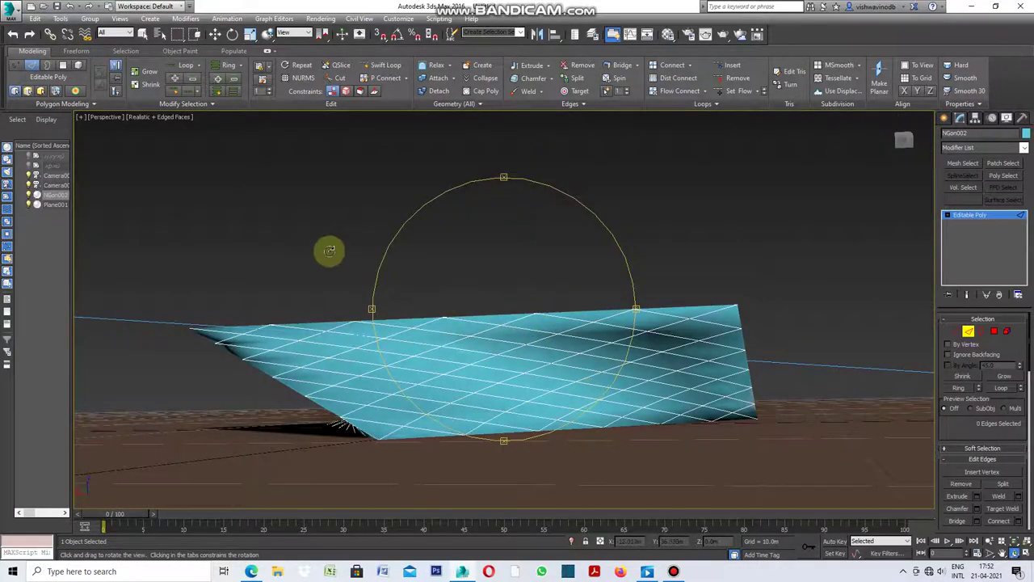
- View the scene through Camera001 and select all 324 polygons of NGon002 in Polygon mode
left_click(114, 121)
mouse_move(139, 129)
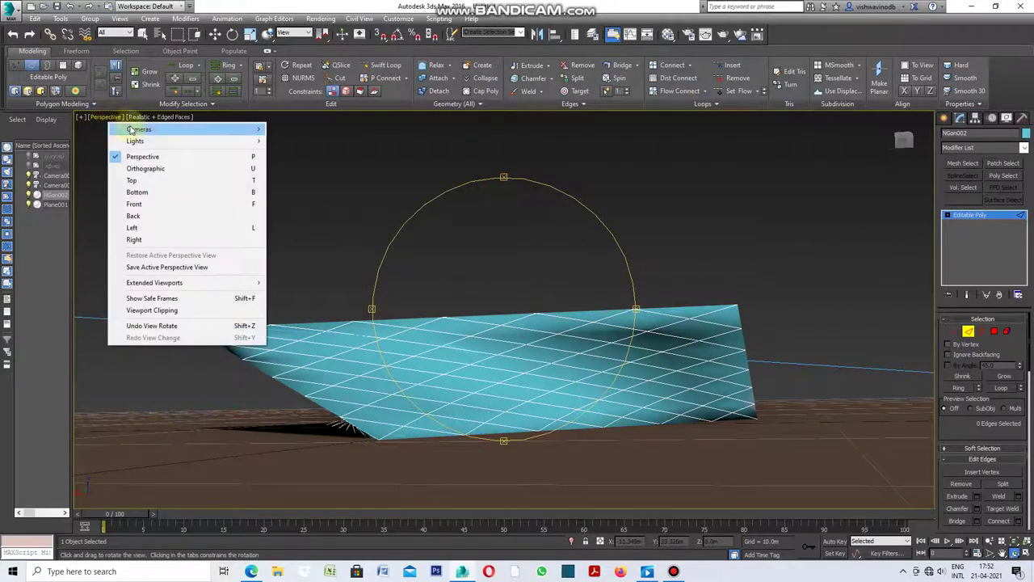
left_click(301, 131)
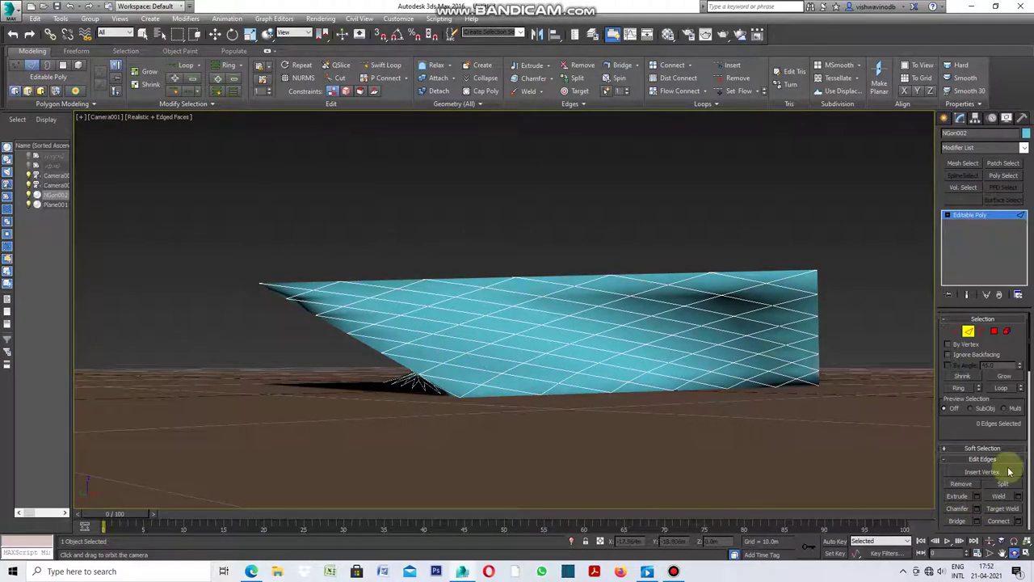
left_click(995, 332)
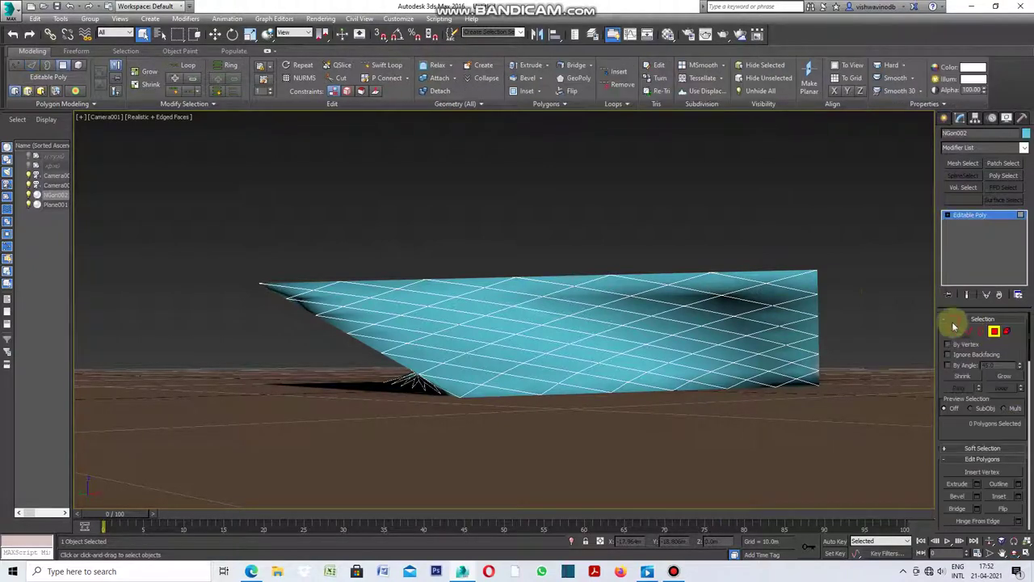
key("ctrl+a")
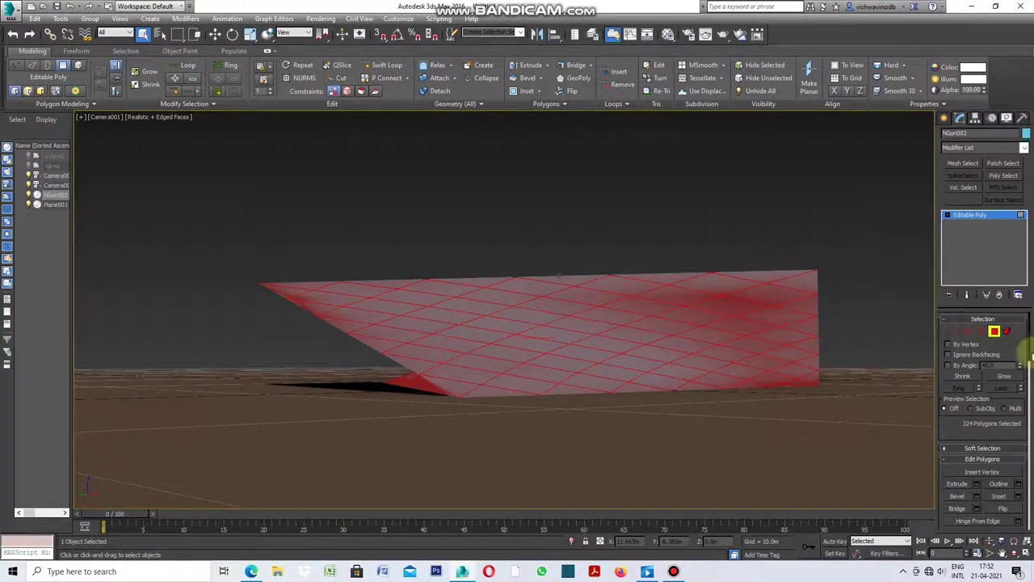
scroll(1027, 343, "down", 3)
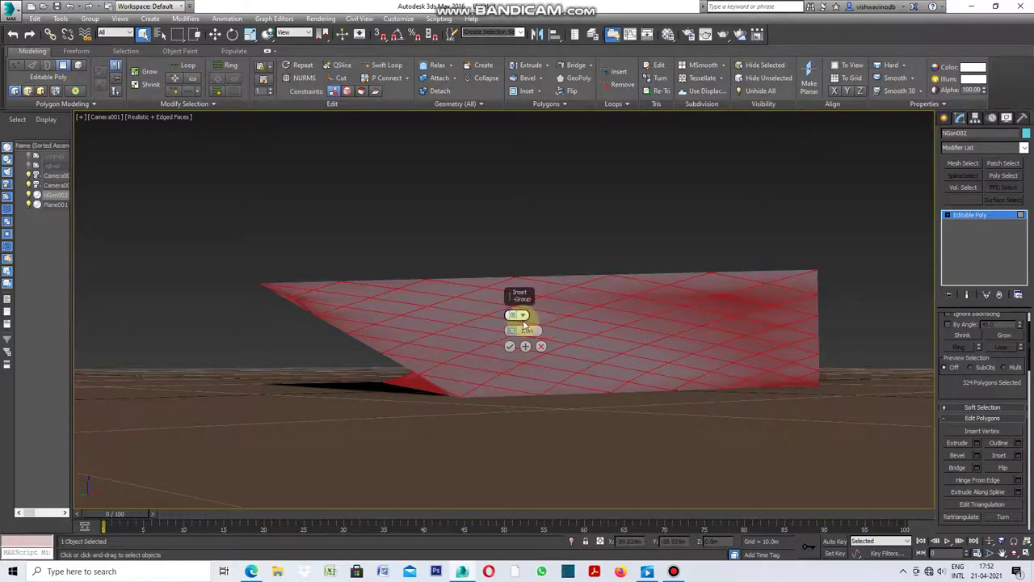
- Inset all 324 polygons By Polygon with a 0.05m amount
left_click(523, 317)
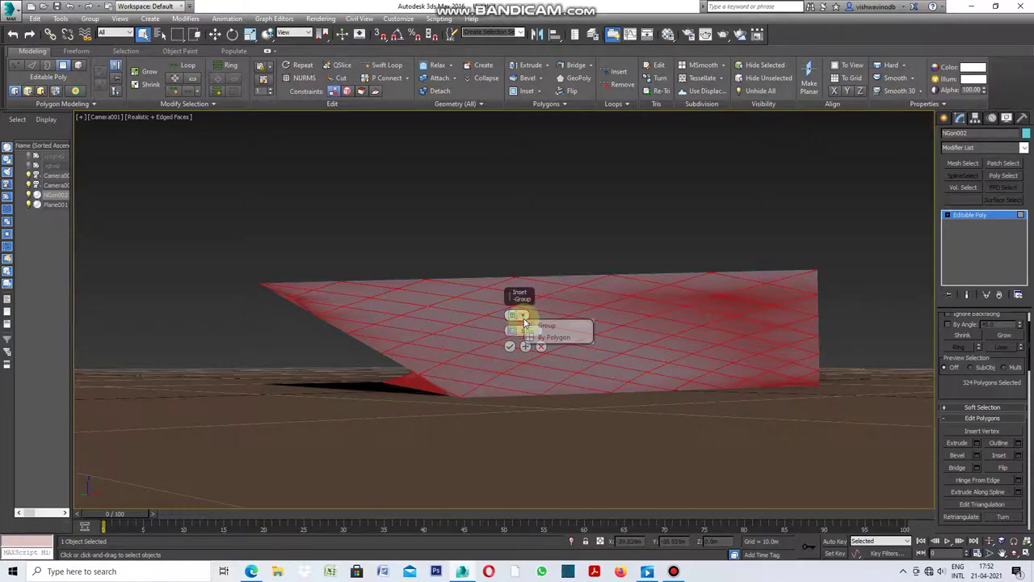
left_click(564, 337)
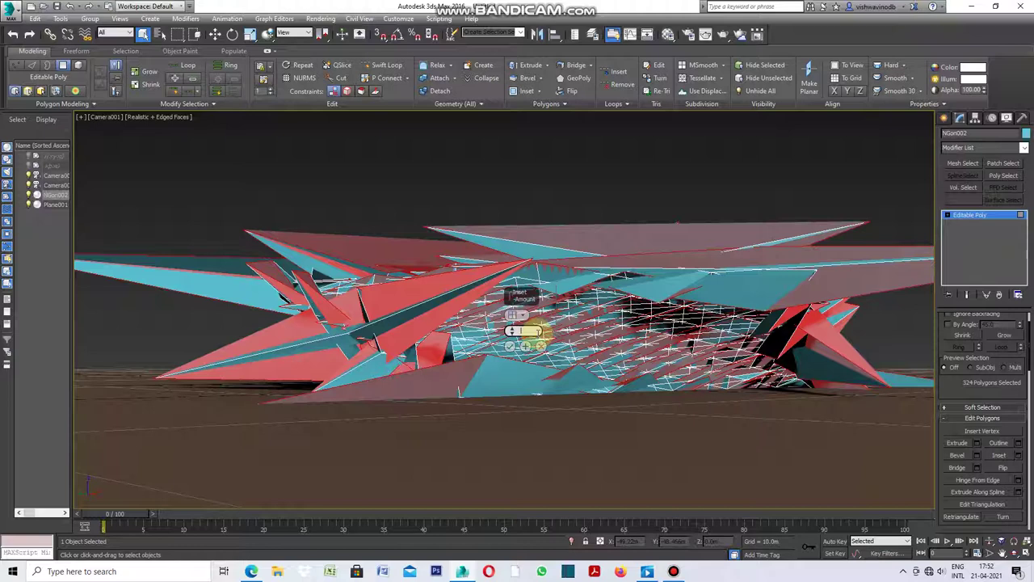
left_click_drag(537, 331, 537, 333)
type("0.05")
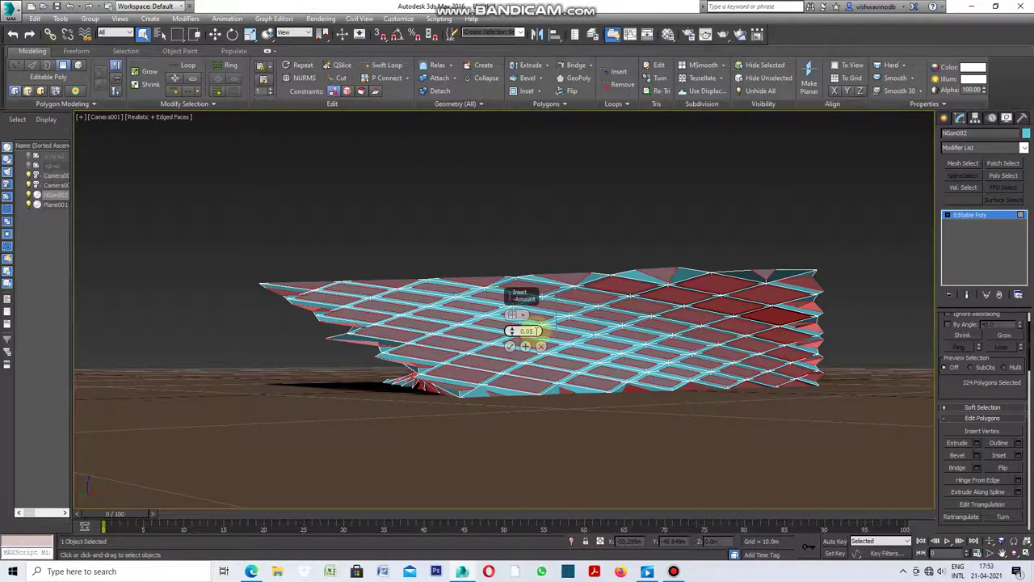
key("Return")
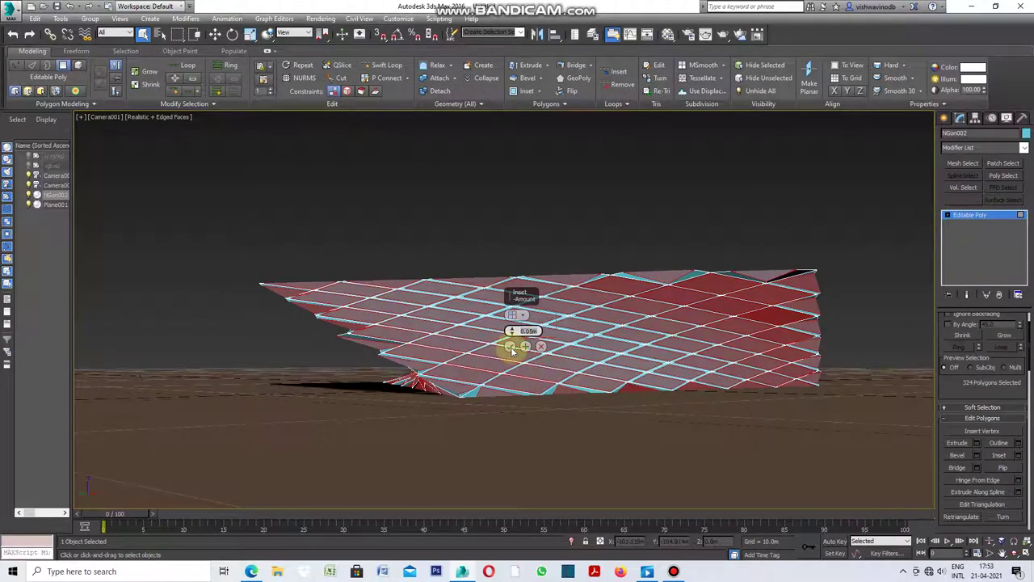
left_click(511, 347)
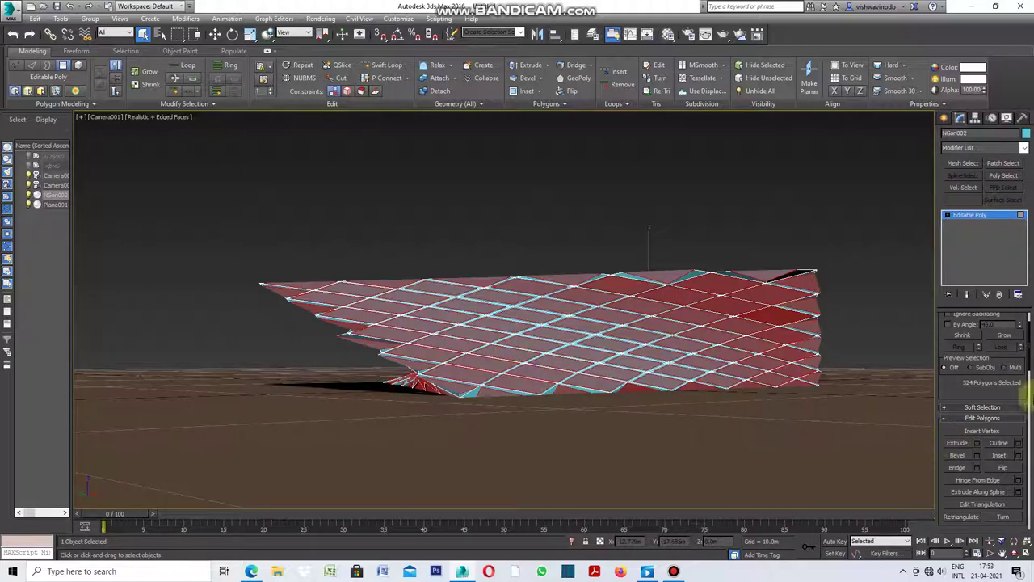
- Detach the inset diamond panels as a new object named Object001
left_click_drag(1030, 357, 1032, 383)
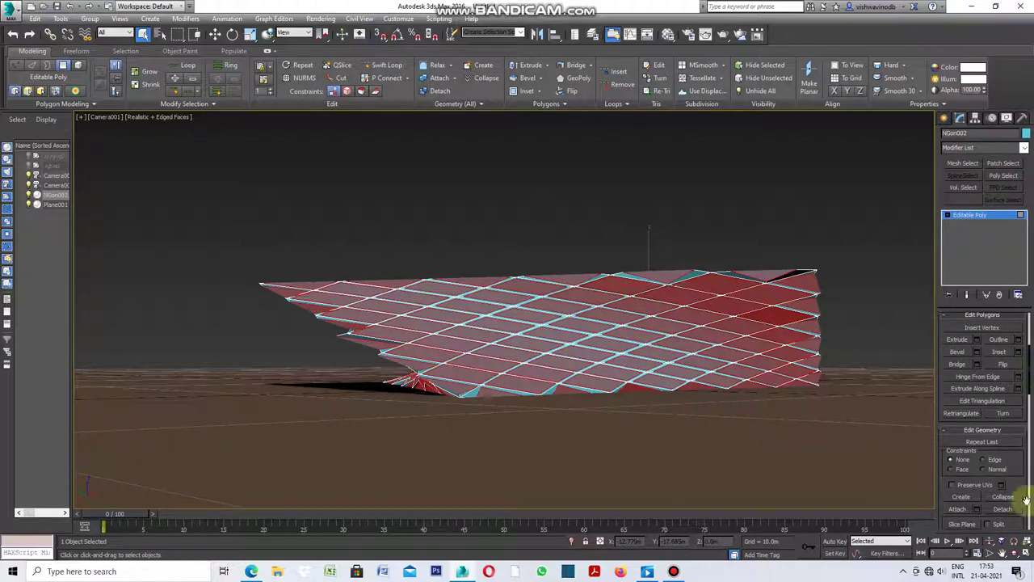
left_click(1004, 511)
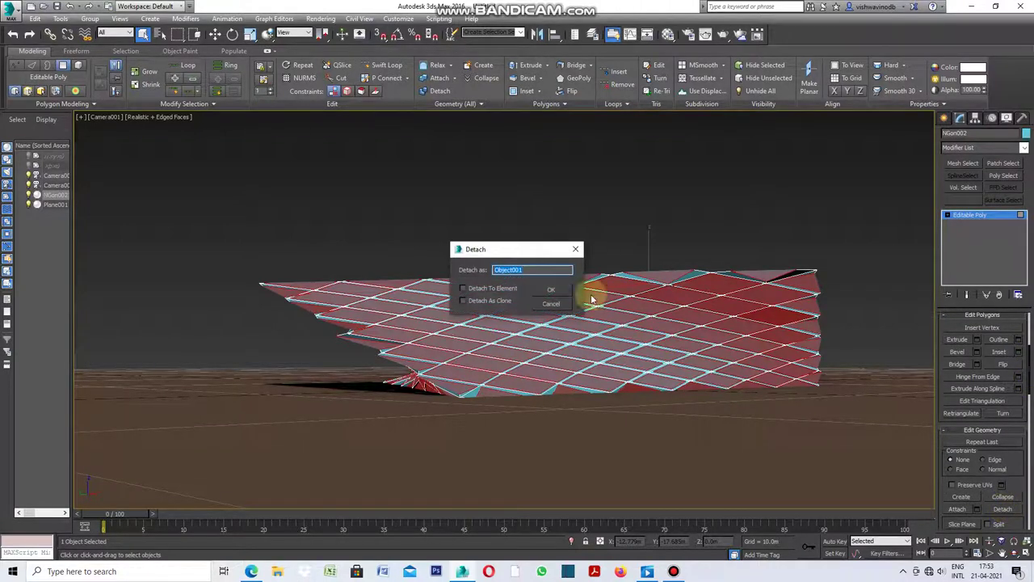
left_click(556, 291)
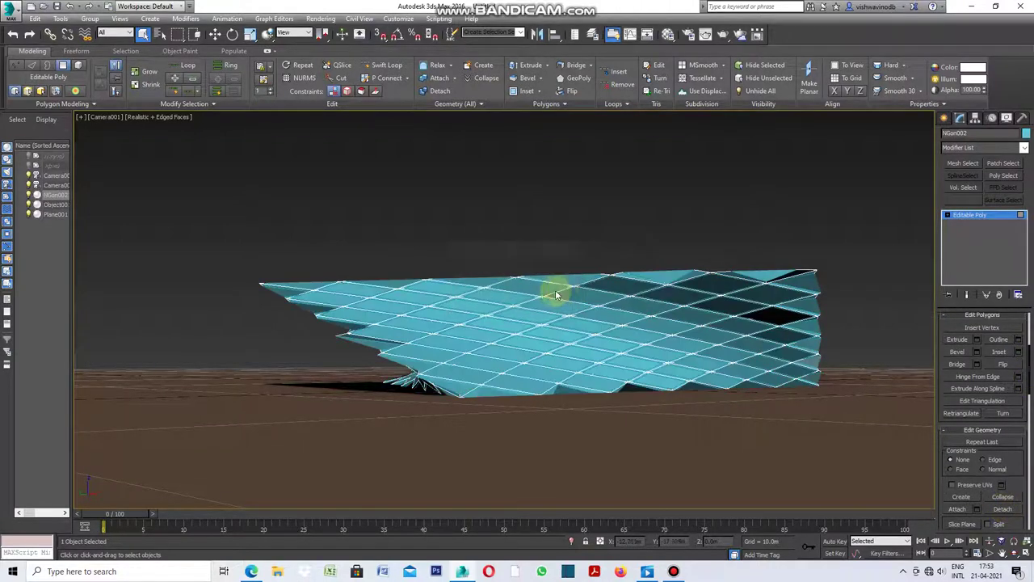
- Colour NGon002's remaining lattice frame white
left_click(1025, 134)
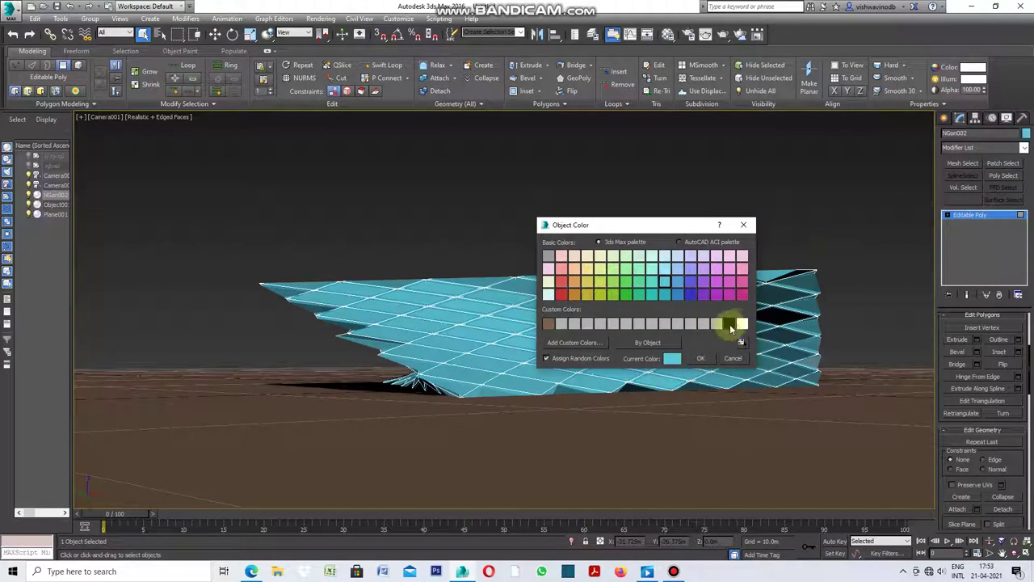
left_click(742, 324)
left_click(705, 360)
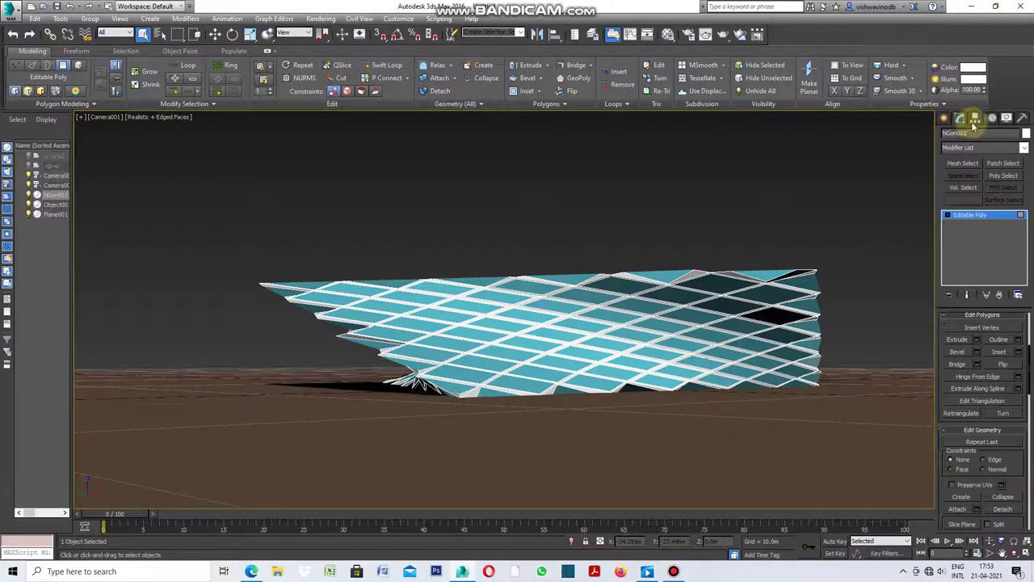
- Add a Shell modifier to the white lattice frame
left_click(1025, 148)
left_click_drag(1026, 206, 1029, 388)
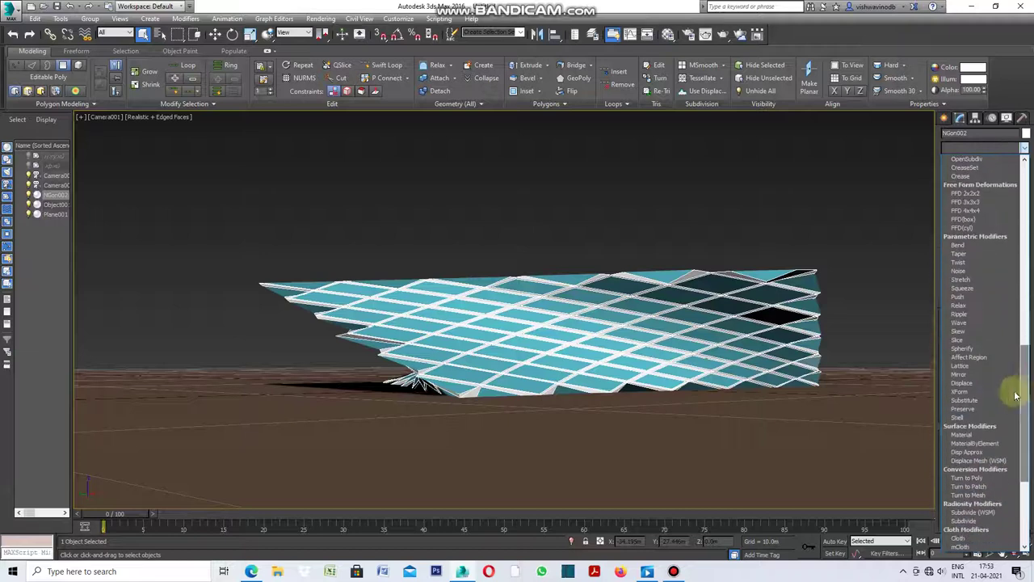
left_click(963, 418)
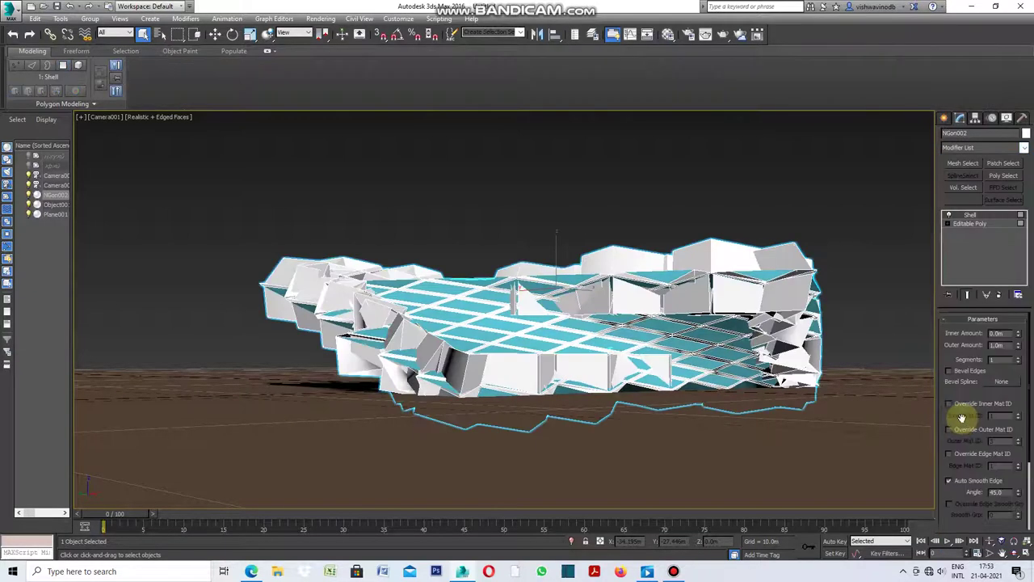
- Set the shell to 0.17m outer and 0.05m inner amount, then deselect
left_click(1000, 345)
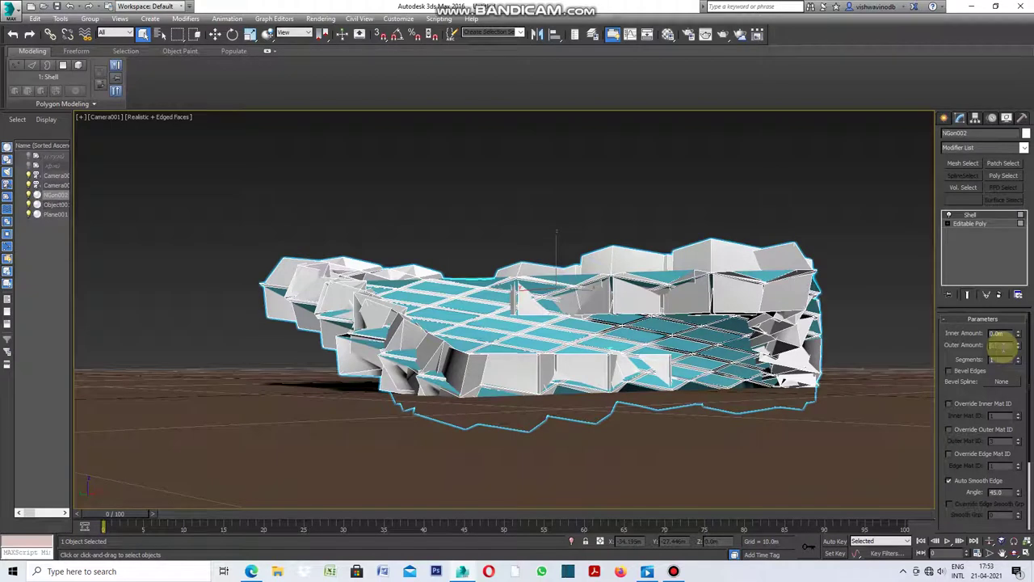
type("1")
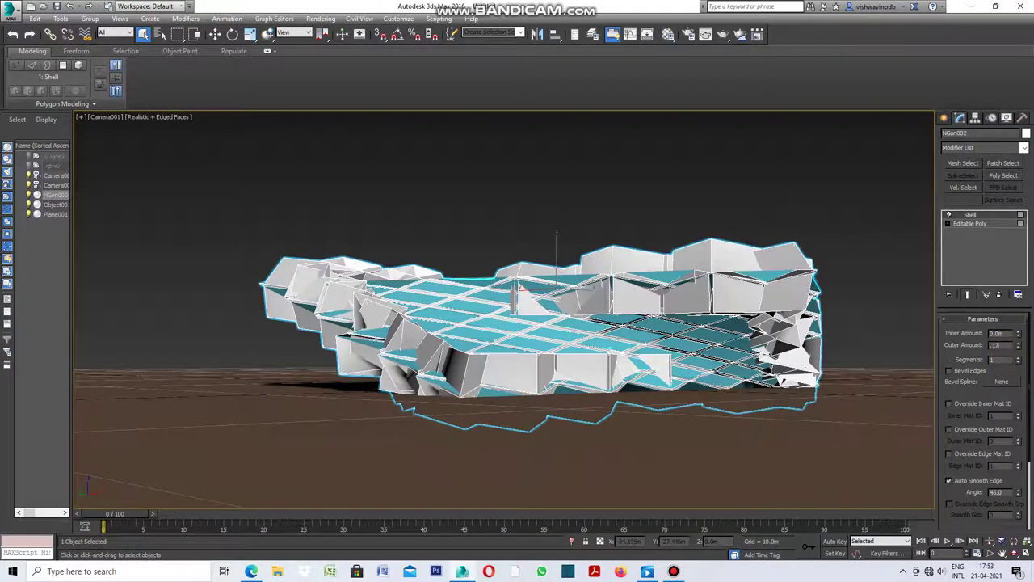
key("Return")
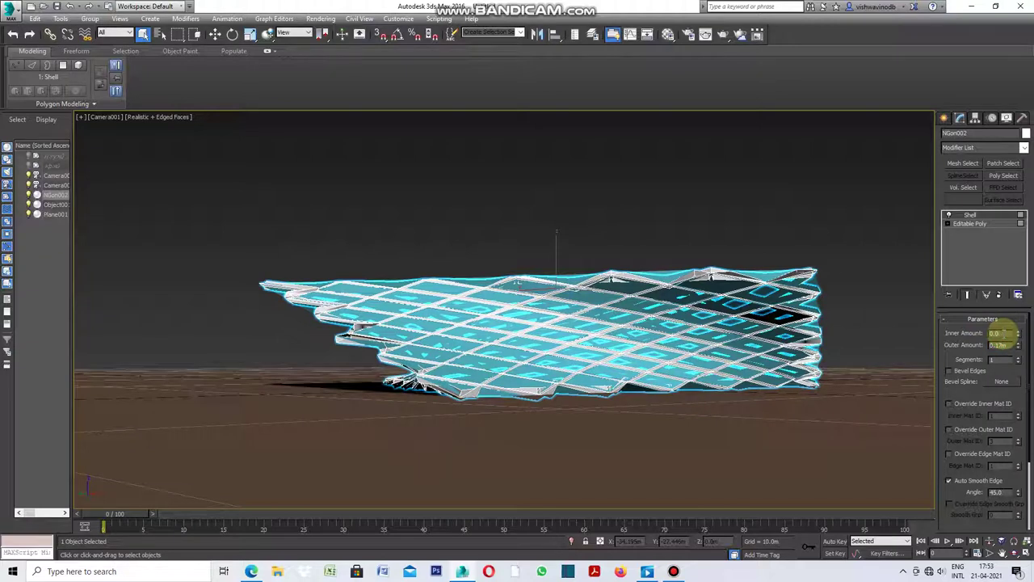
type("5")
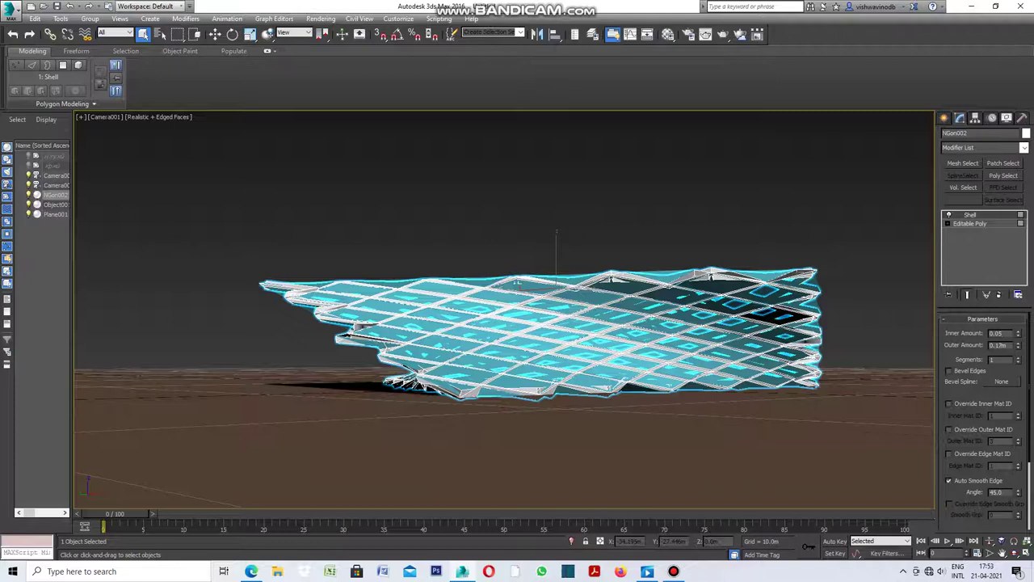
key("Return")
double_click(999, 344)
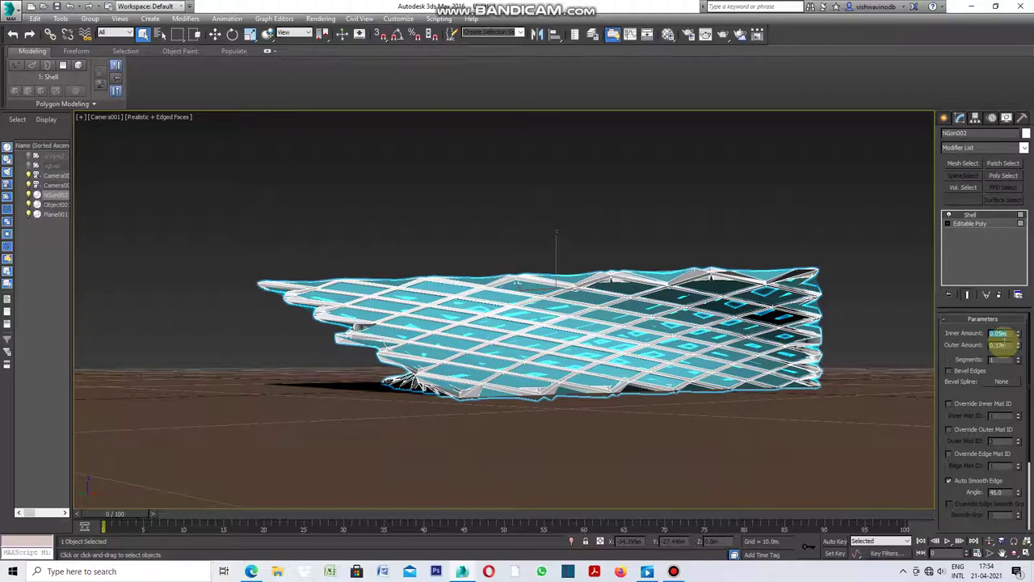
left_click(901, 291)
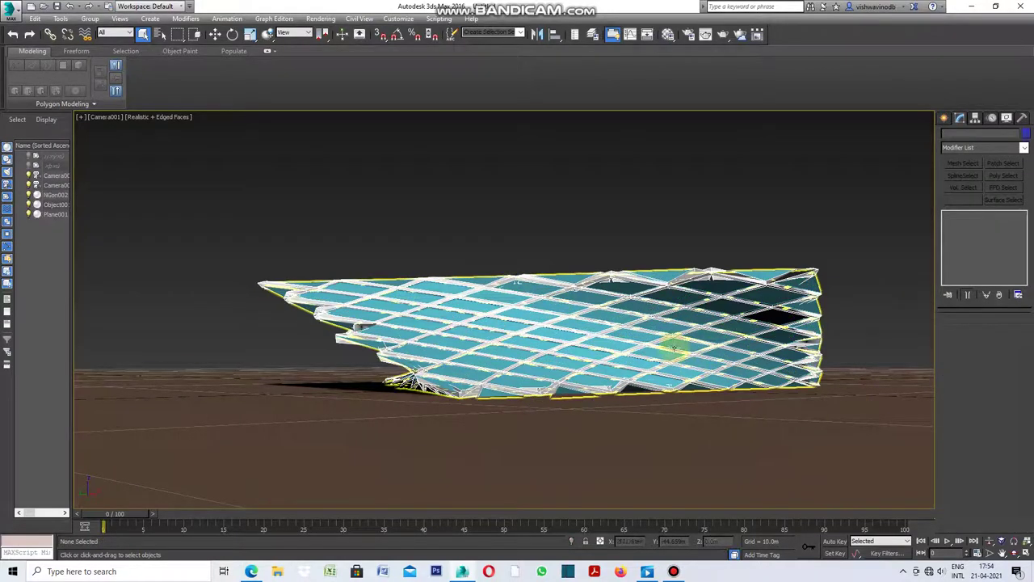
- Orbit the facade in a free Perspective view, then return to Camera001
left_click(659, 325)
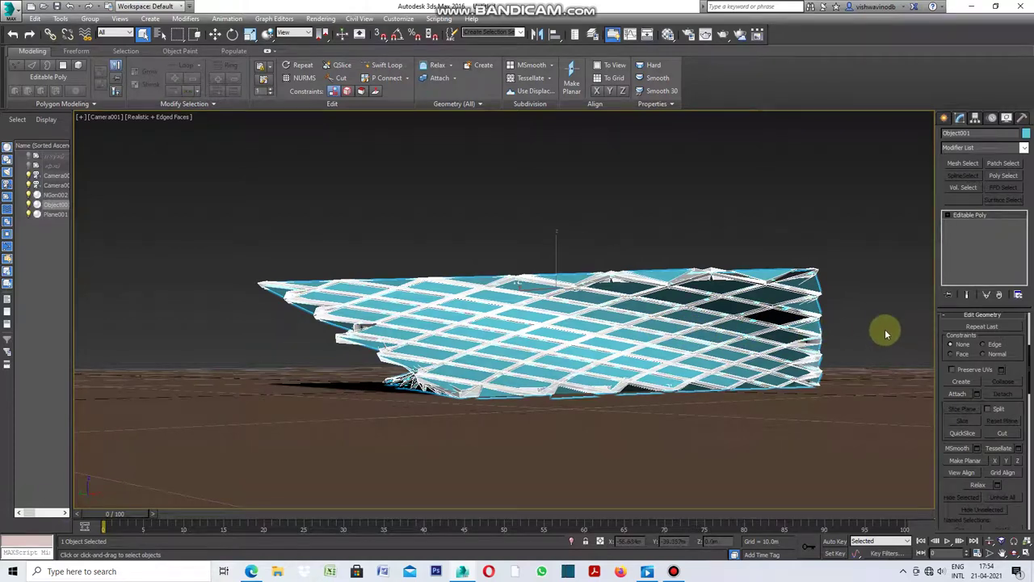
left_click(1004, 556)
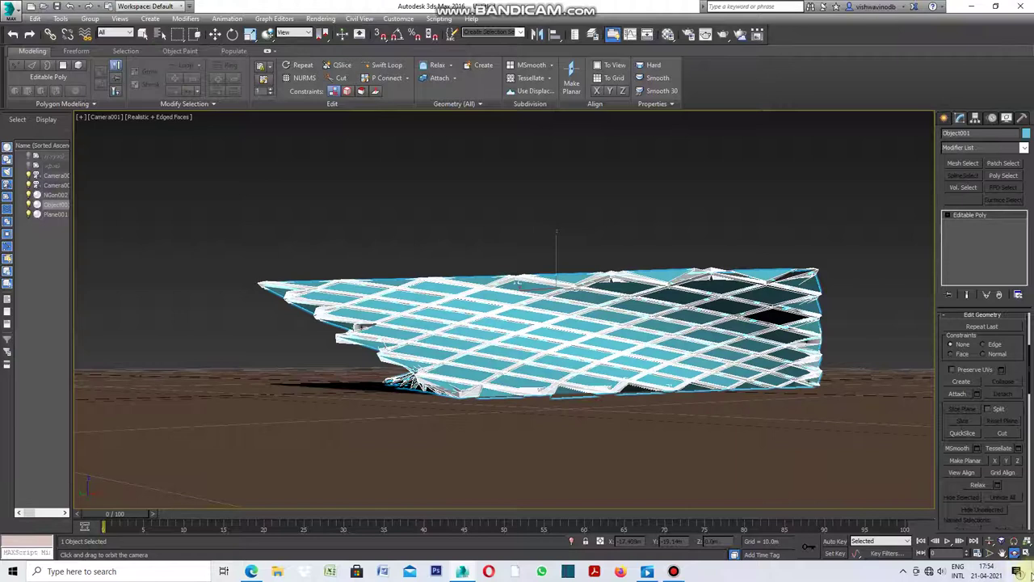
left_click(109, 121)
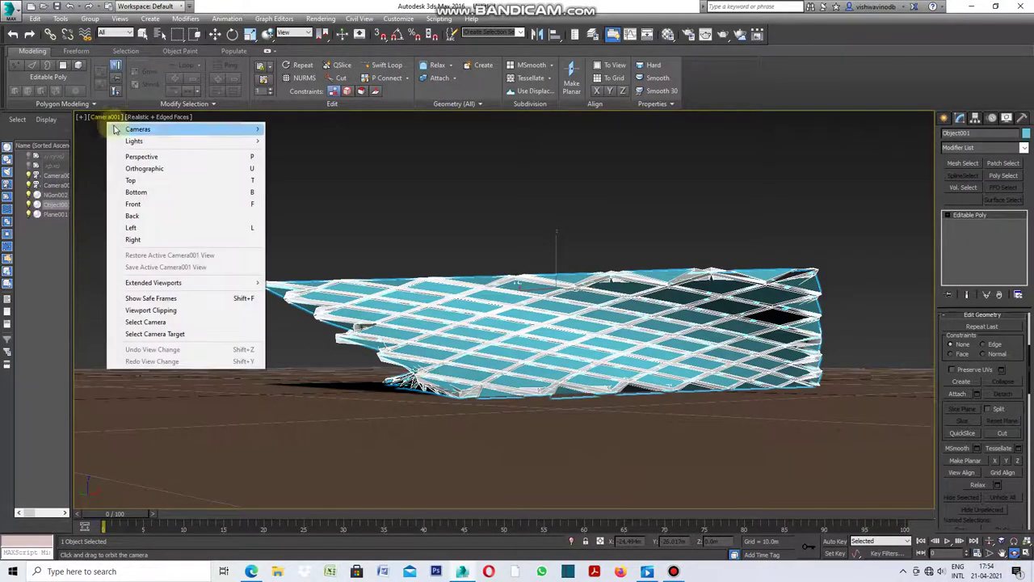
left_click(140, 157)
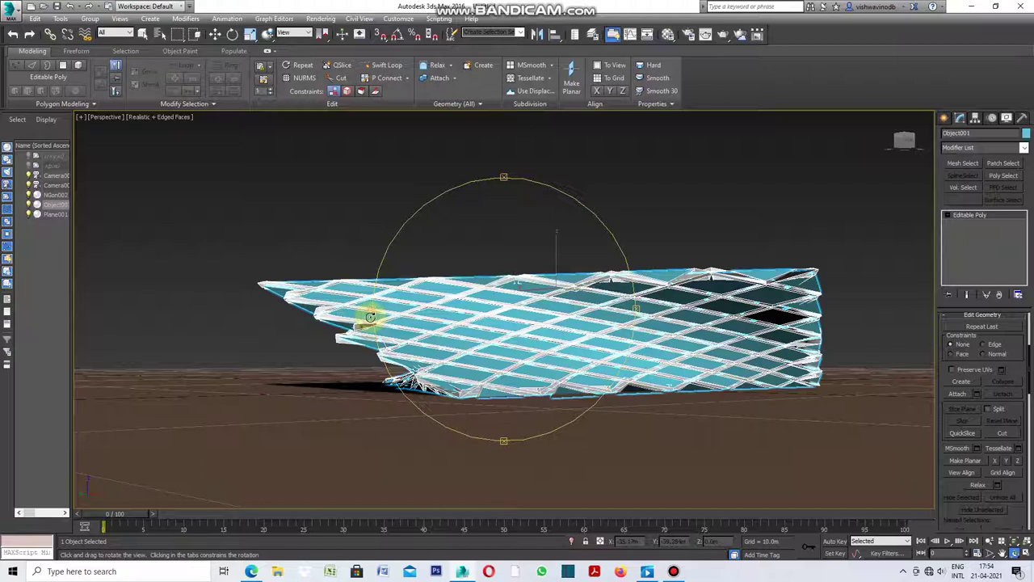
left_click_drag(370, 317, 412, 312)
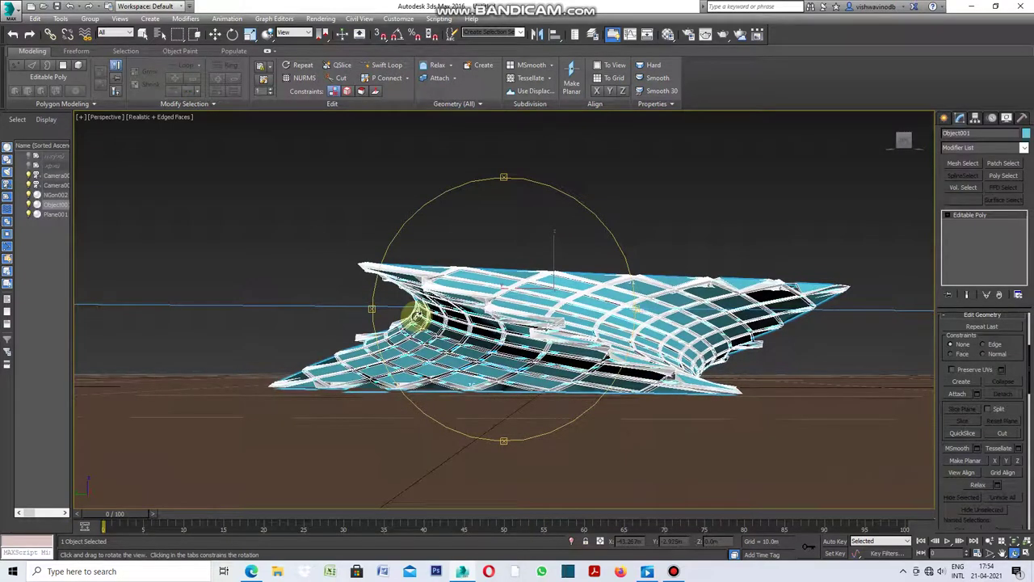
key("c")
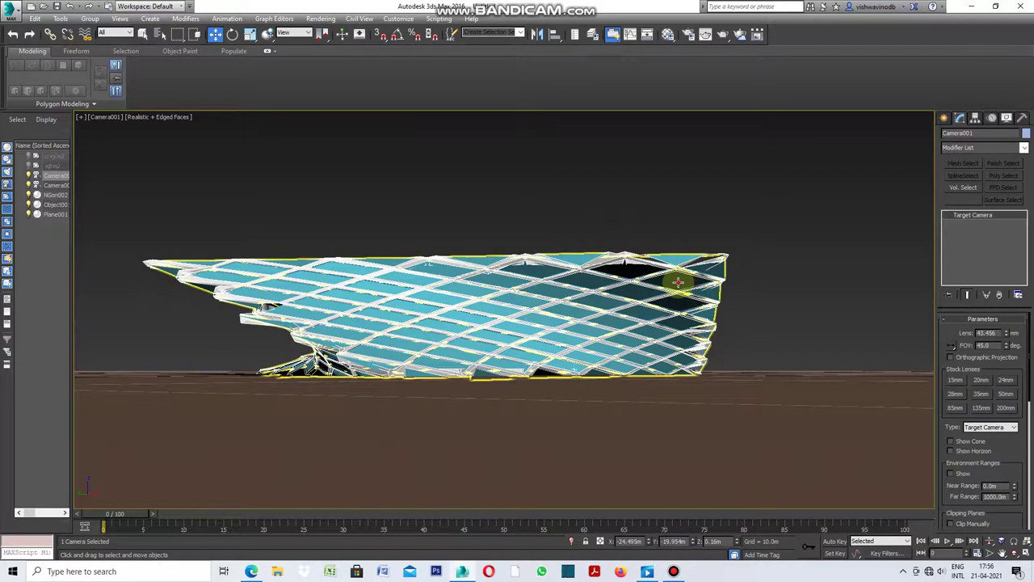
- Select all of Object001's panel faces and inset each one By Polygon
left_click(678, 282)
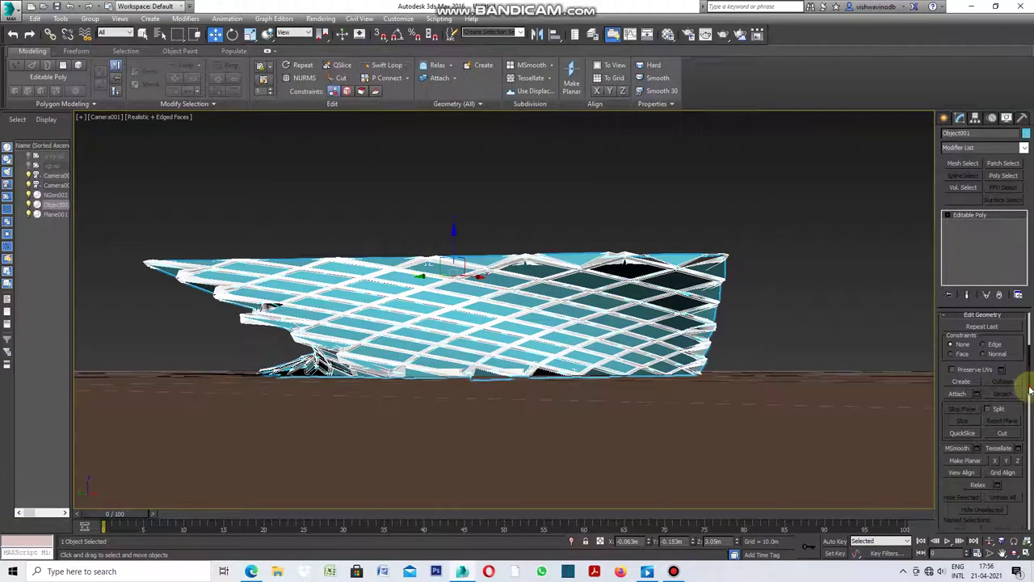
left_click_drag(1030, 391, 1030, 336)
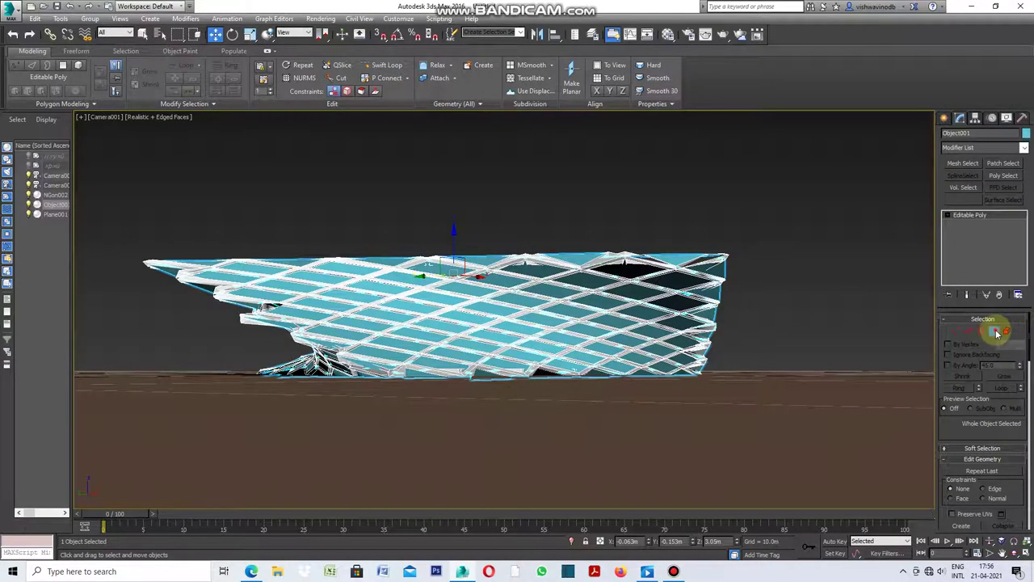
left_click(996, 331)
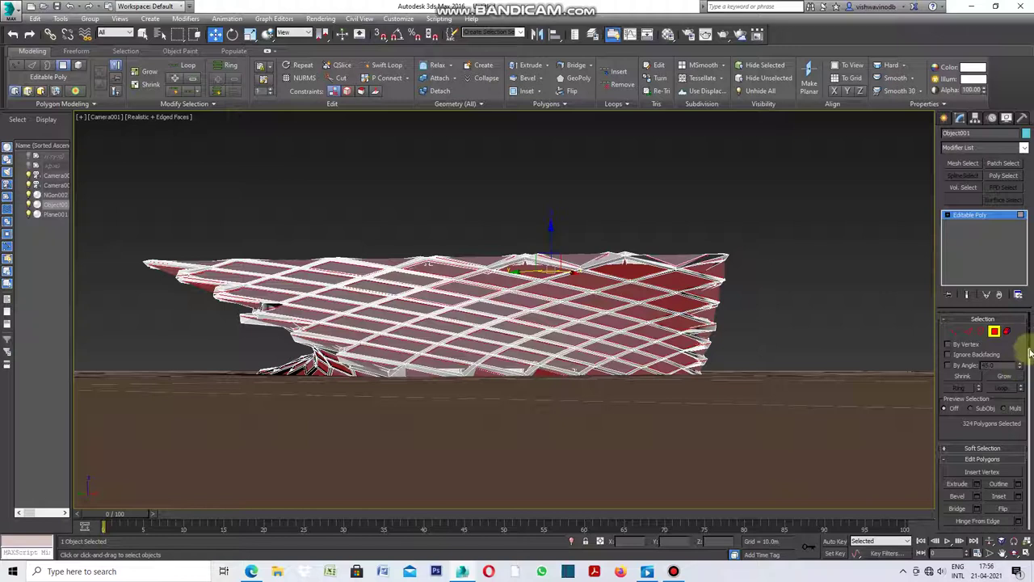
left_click_drag(1031, 341, 1020, 404)
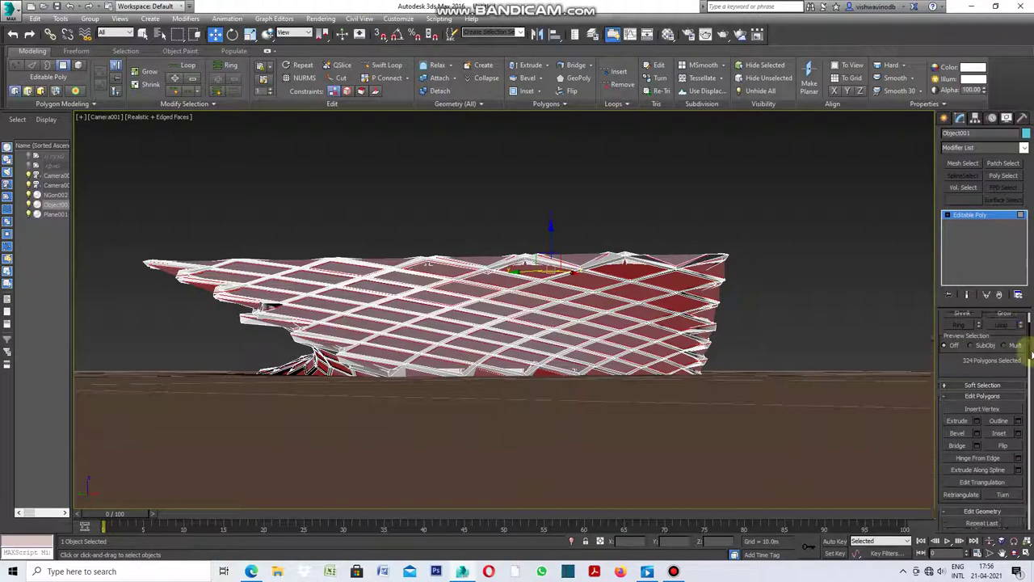
left_click(1019, 408)
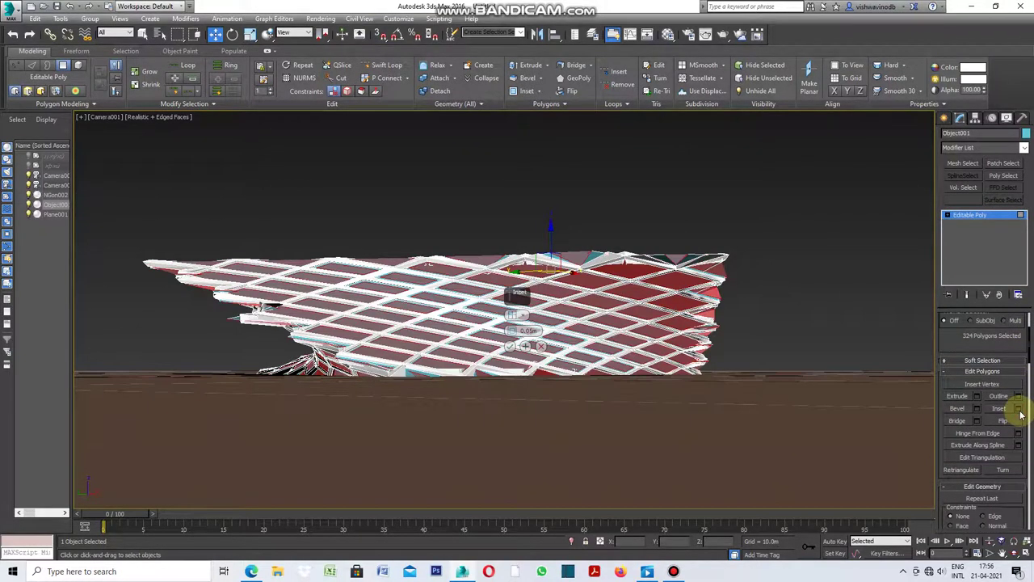
left_click(521, 315)
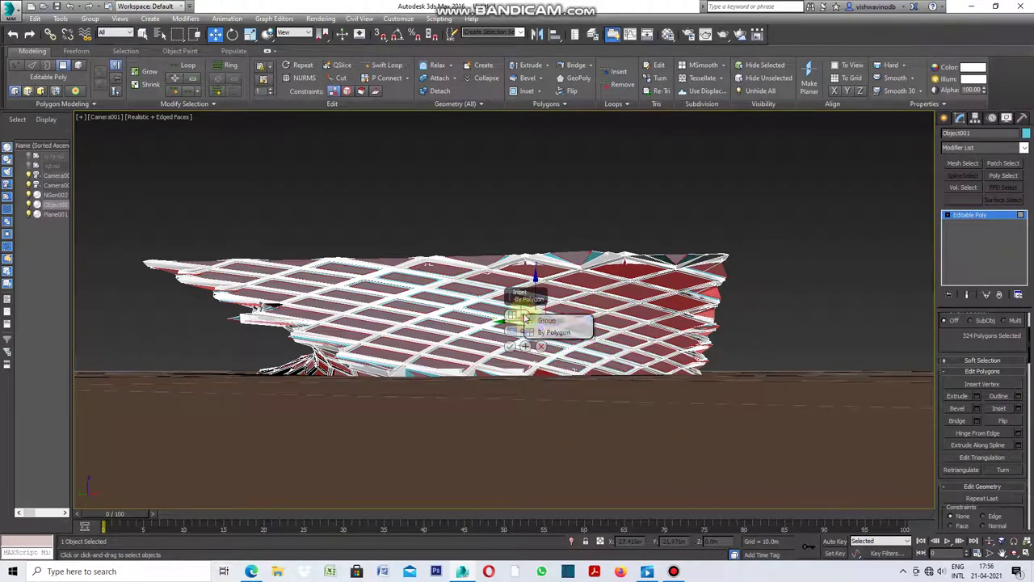
left_click(564, 334)
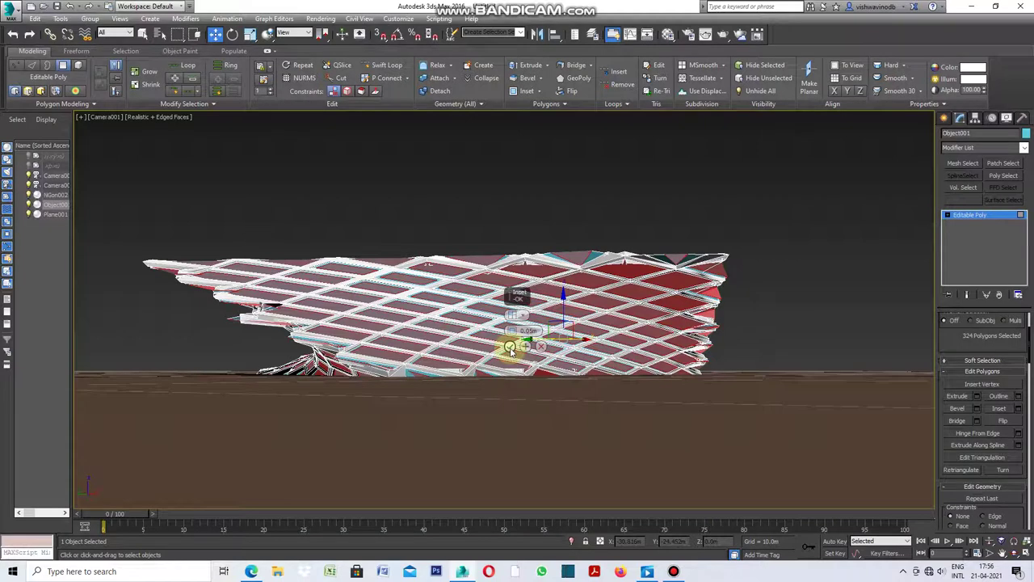
left_click(510, 347)
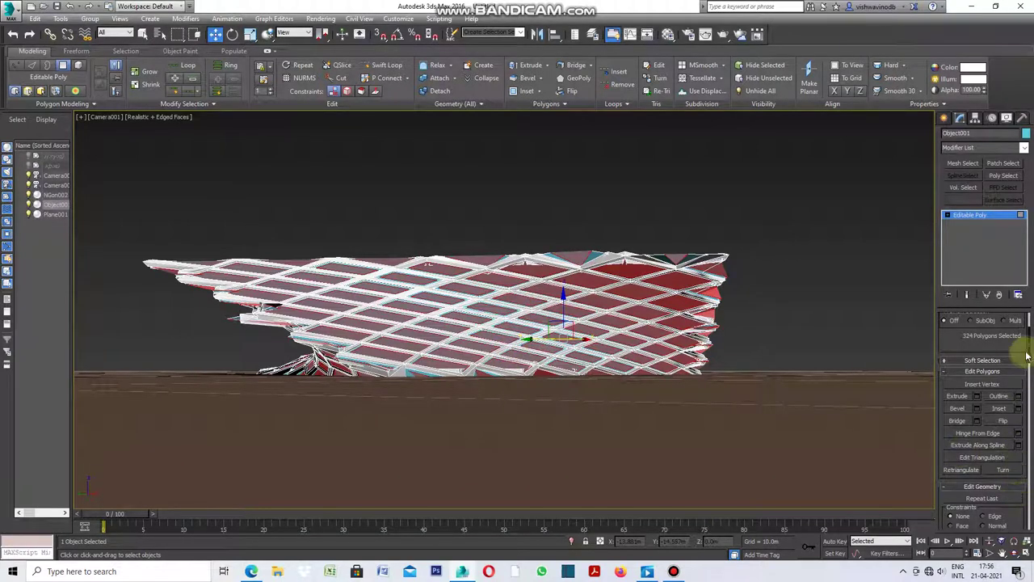
- Detach the inset inner faces as a new object, Object002
scroll(1029, 352, "down", 5)
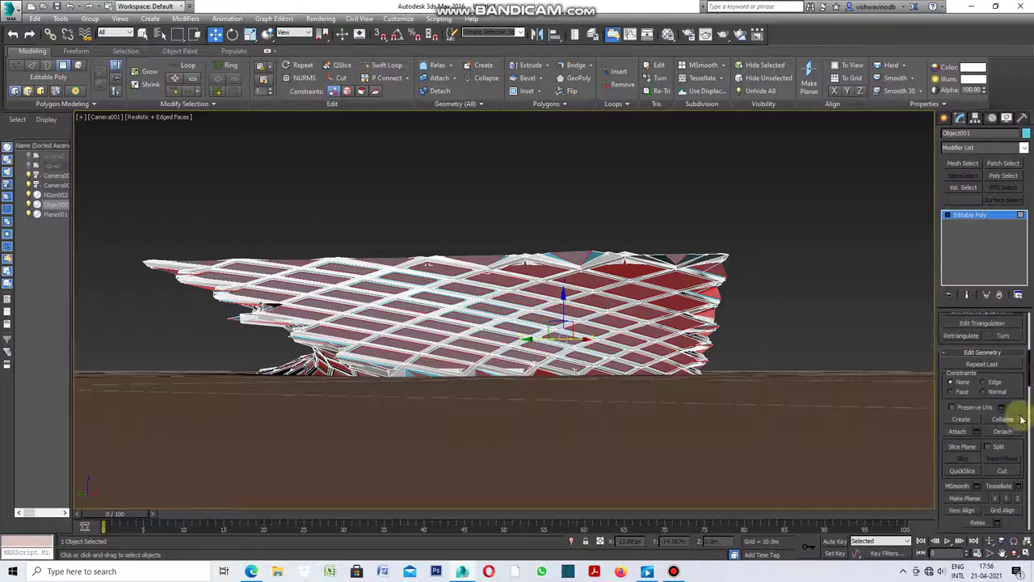
left_click(1002, 433)
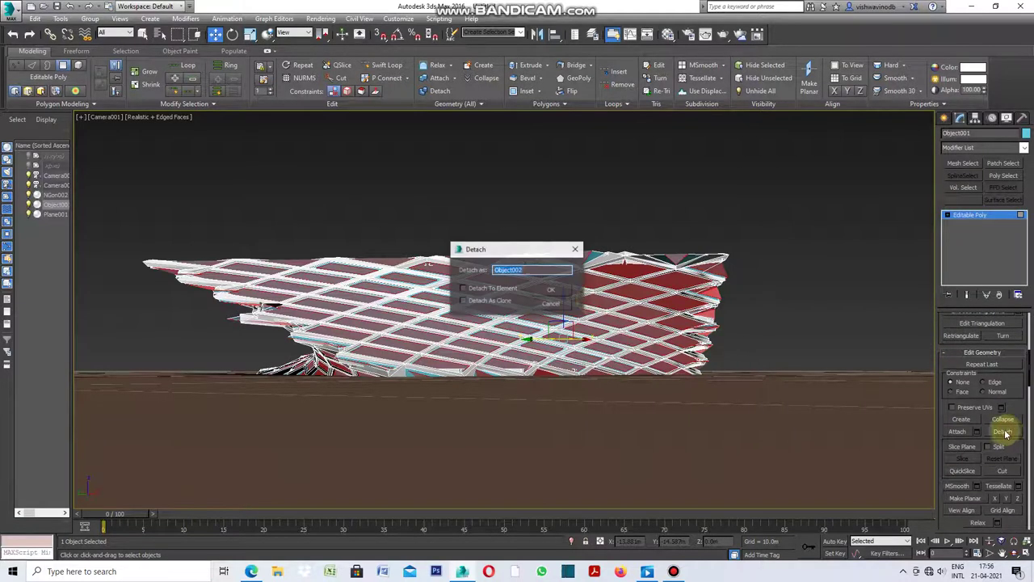
left_click(550, 289)
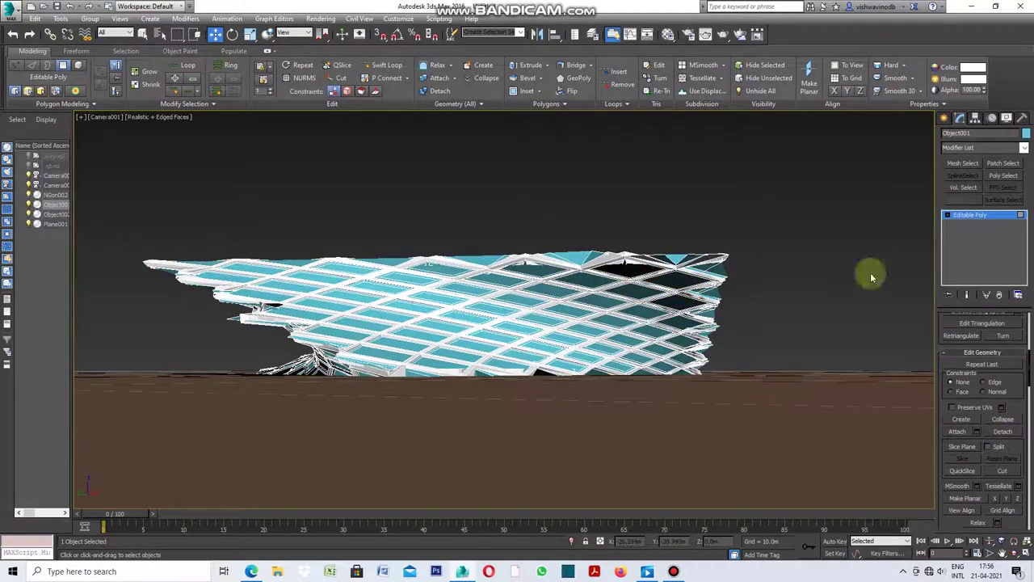
left_click(1026, 133)
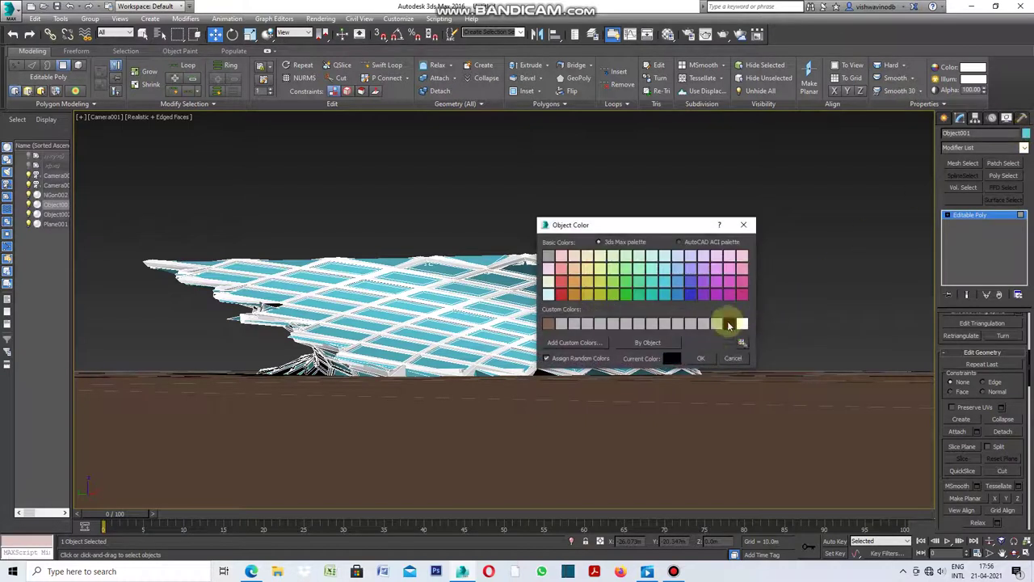
- Give Object001 a custom colour and add a Shell modifier to it
left_click(700, 358)
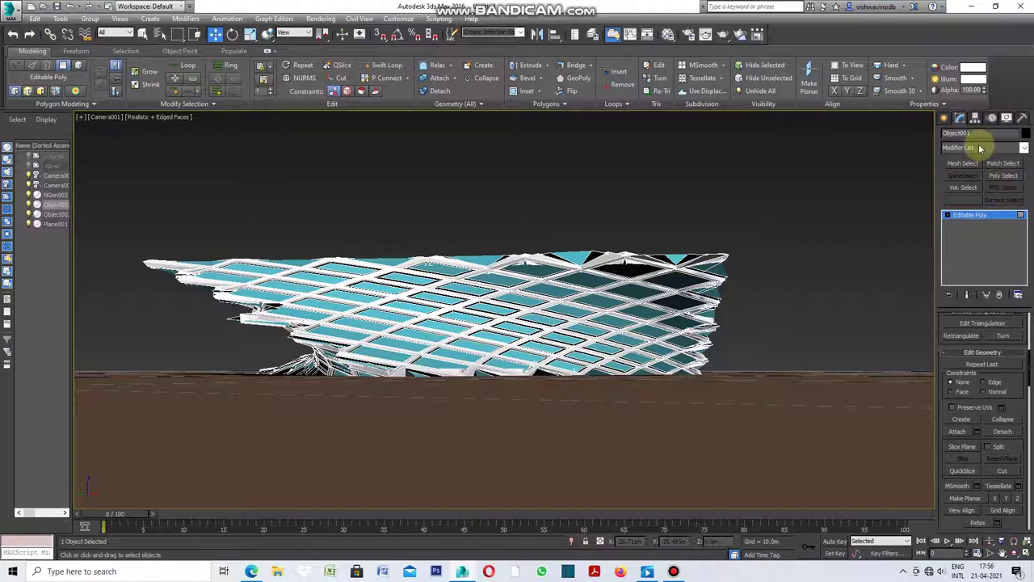
left_click(1024, 148)
left_click_drag(1024, 186, 1018, 359)
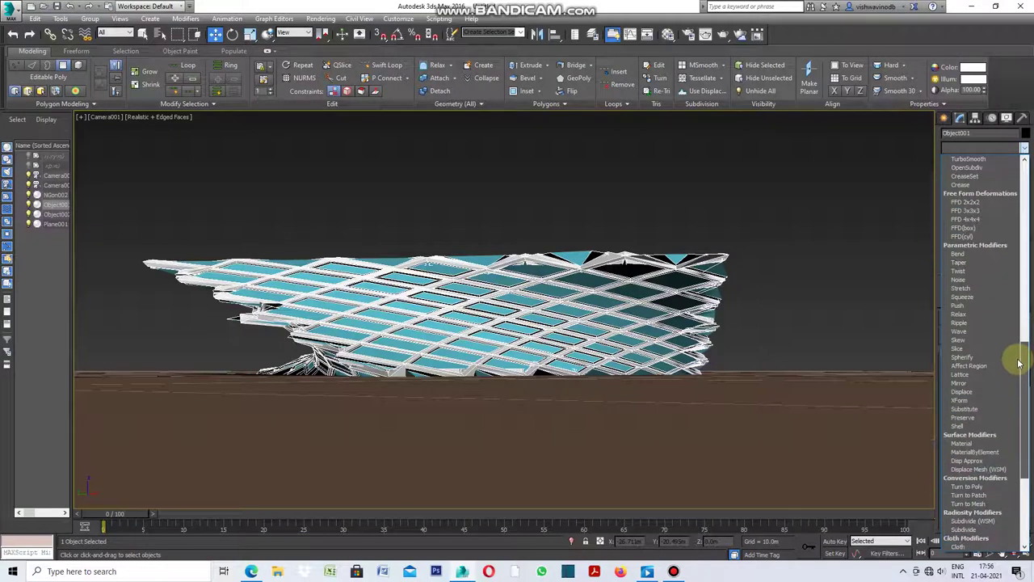
left_click(967, 425)
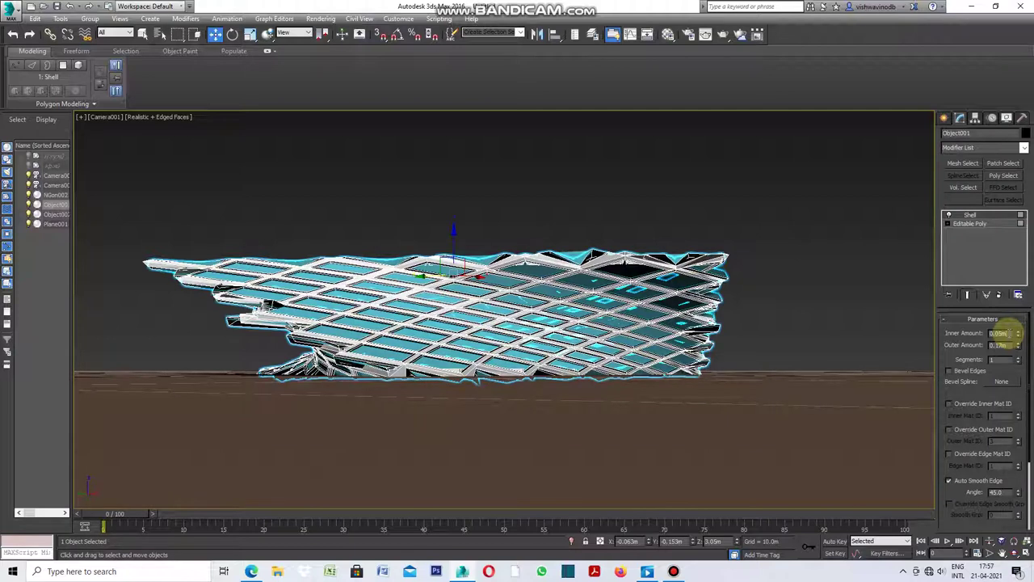
- Set the shell's inner amount to 0.1m and deselect to view the result
left_click_drag(1015, 333, 1015, 332)
left_click_drag(1015, 333, 1015, 331)
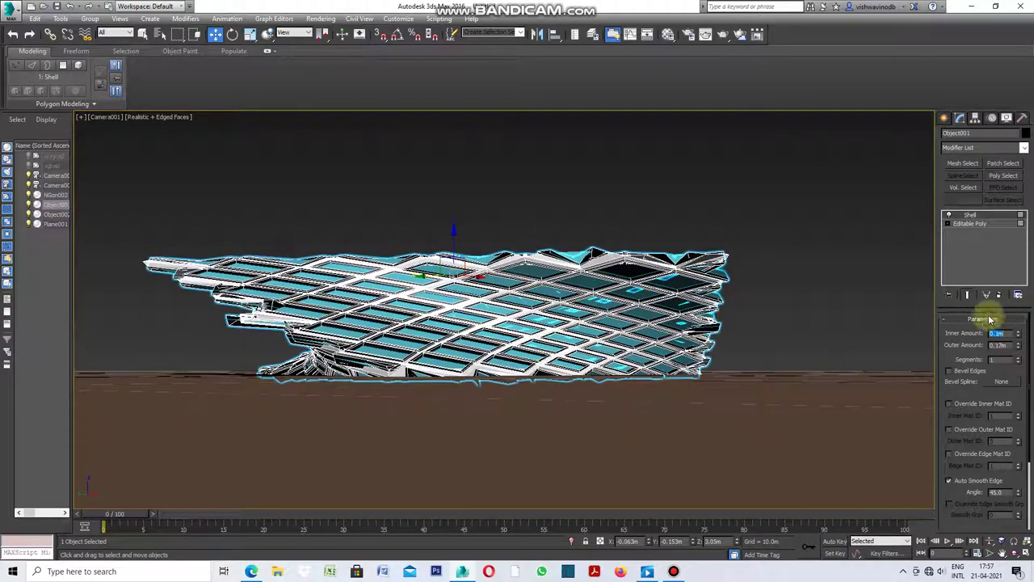
left_click(865, 278)
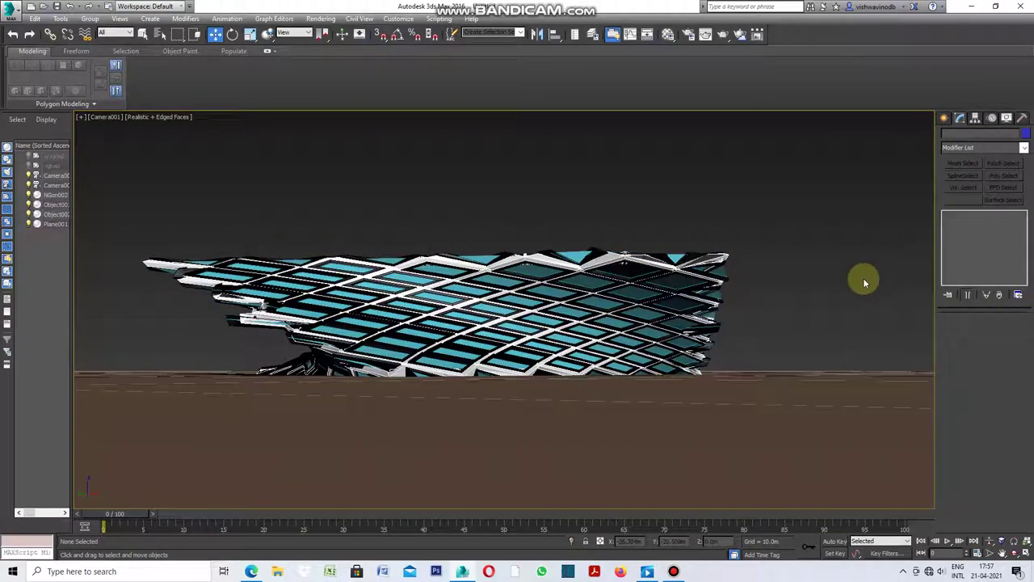